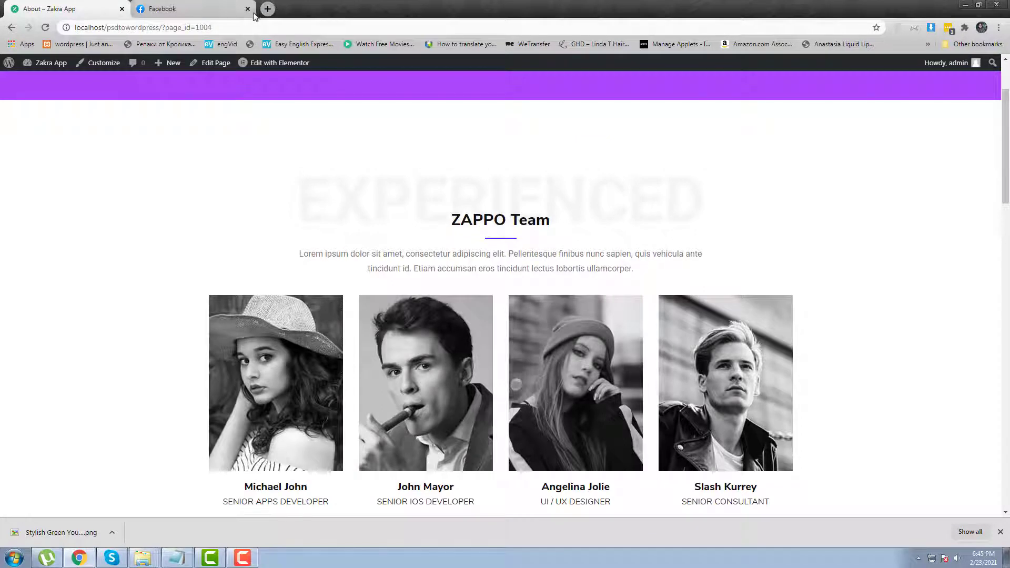
# Close the Facebook page and open the About page in the Elementor editor in a new browser tab.
pyautogui.click(251, 10)
pyautogui.scroll(-8, 716, 346)
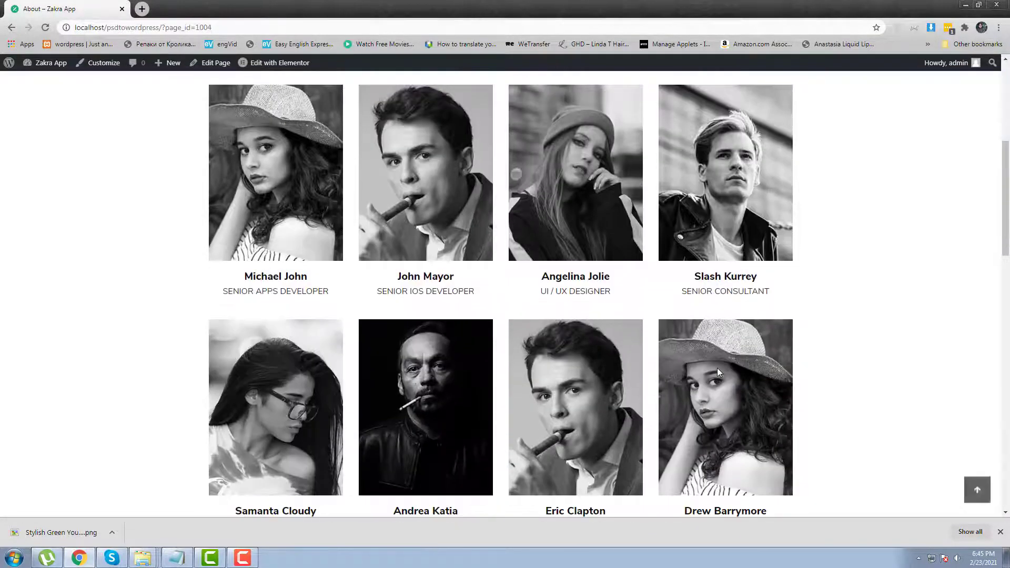
pyautogui.scroll(4, 719, 374)
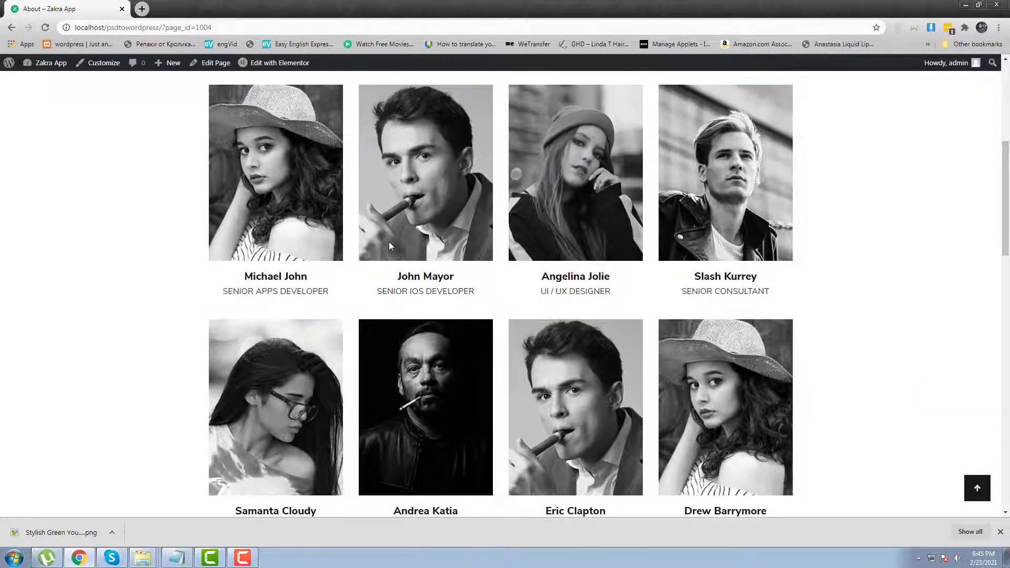
pyautogui.rightClick(290, 65)
pyautogui.click(305, 74)
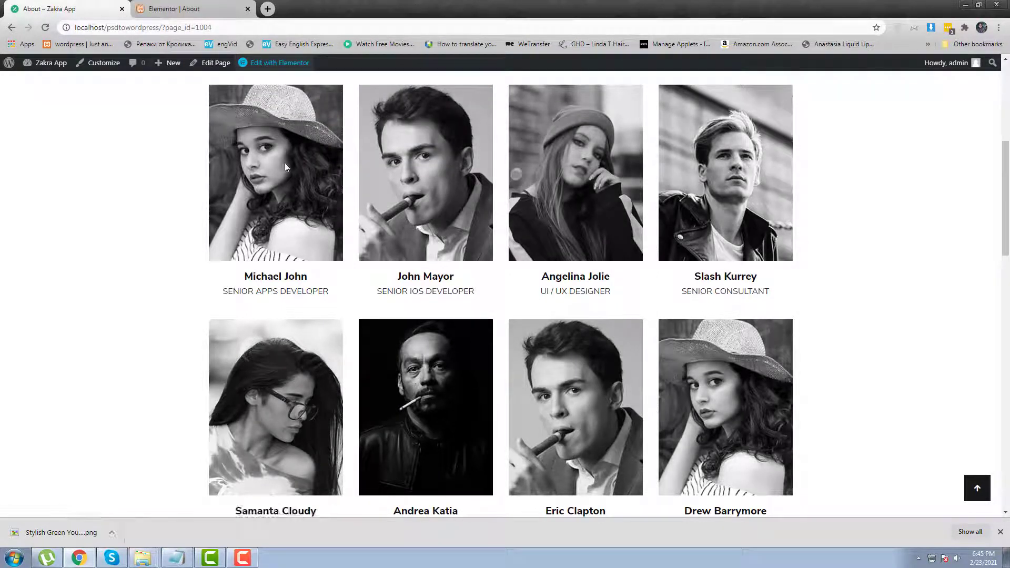
pyautogui.click(180, 4)
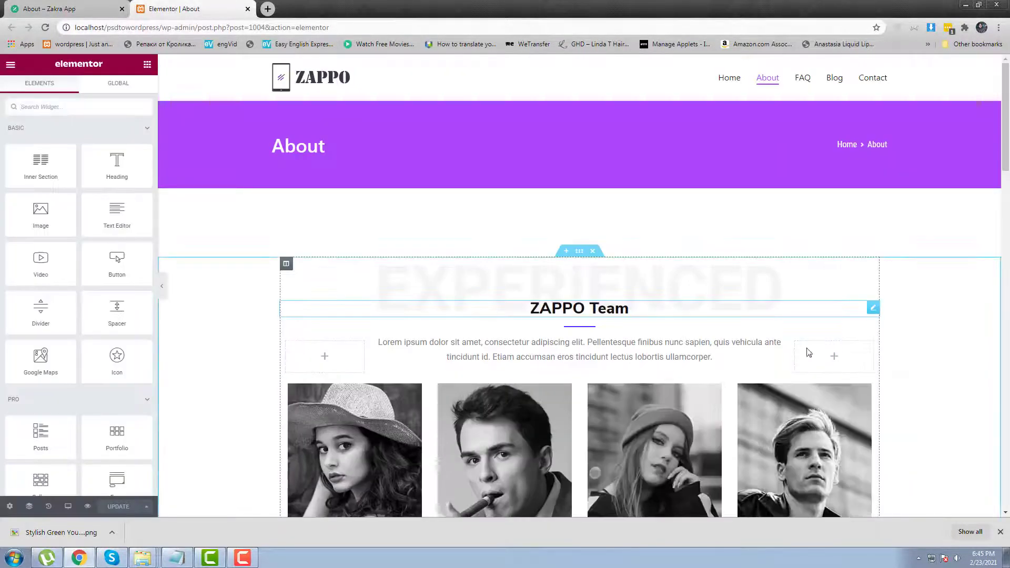
# Set the entrance animation of the first column in the first team row to Fade In Left.
pyautogui.scroll(-2, 809, 352)
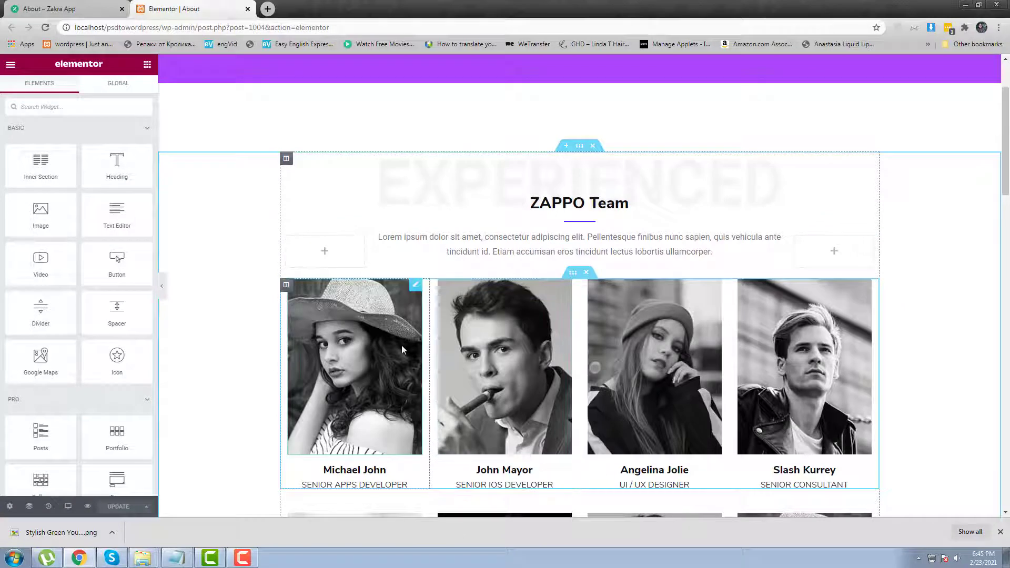
pyautogui.click(402, 350)
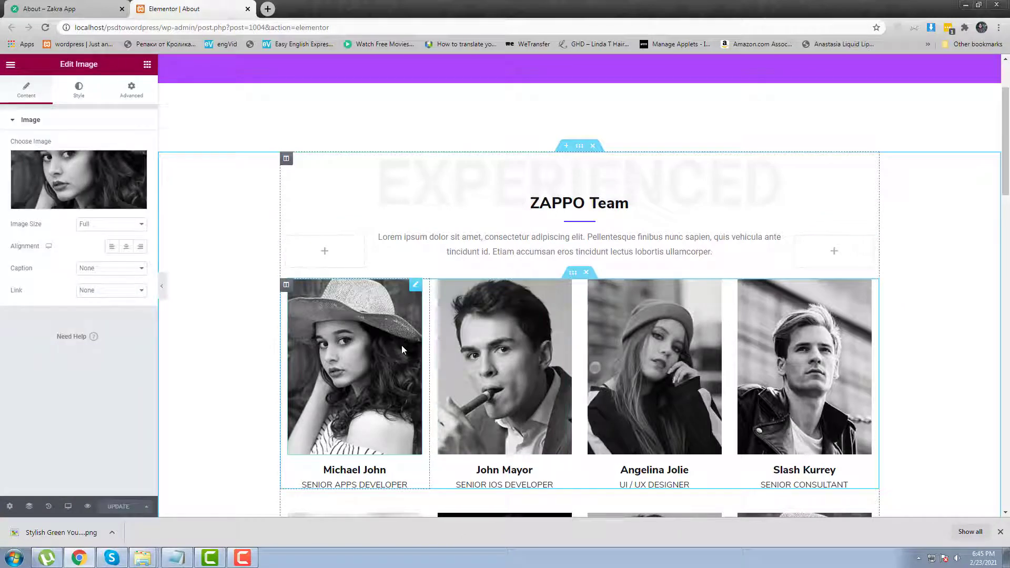
pyautogui.click(286, 285)
pyautogui.click(131, 89)
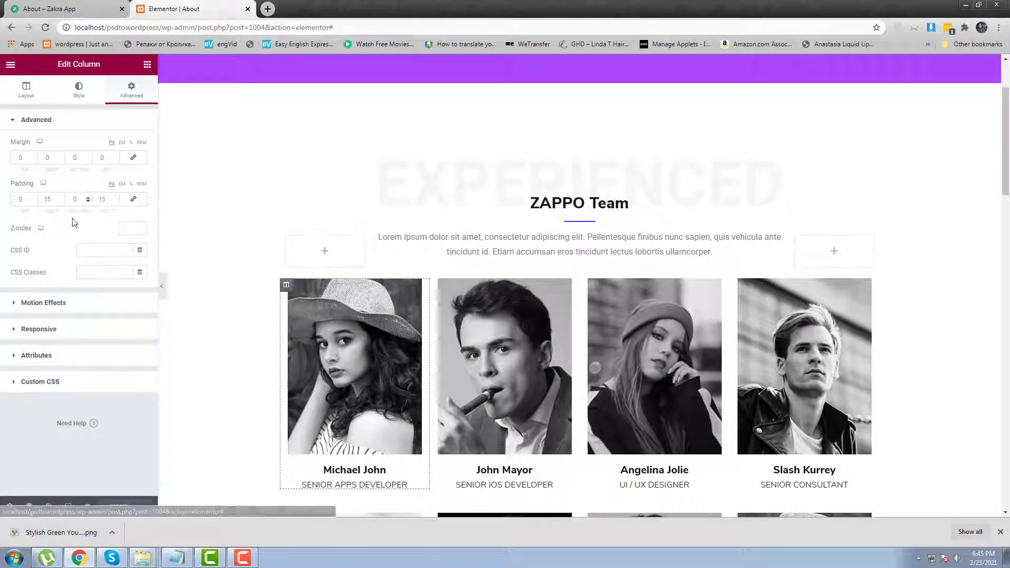
pyautogui.click(70, 305)
pyautogui.click(71, 230)
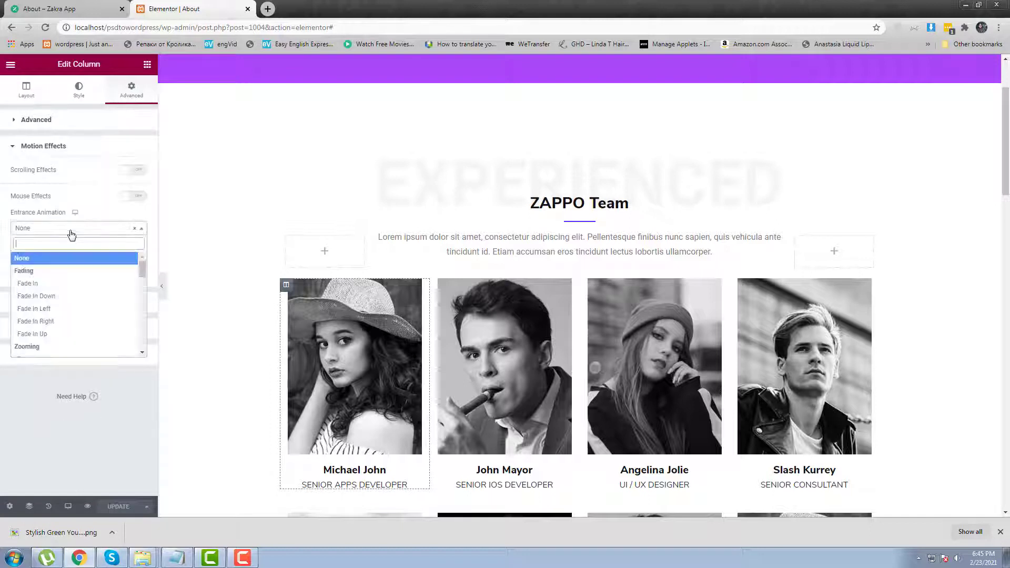
pyautogui.click(66, 311)
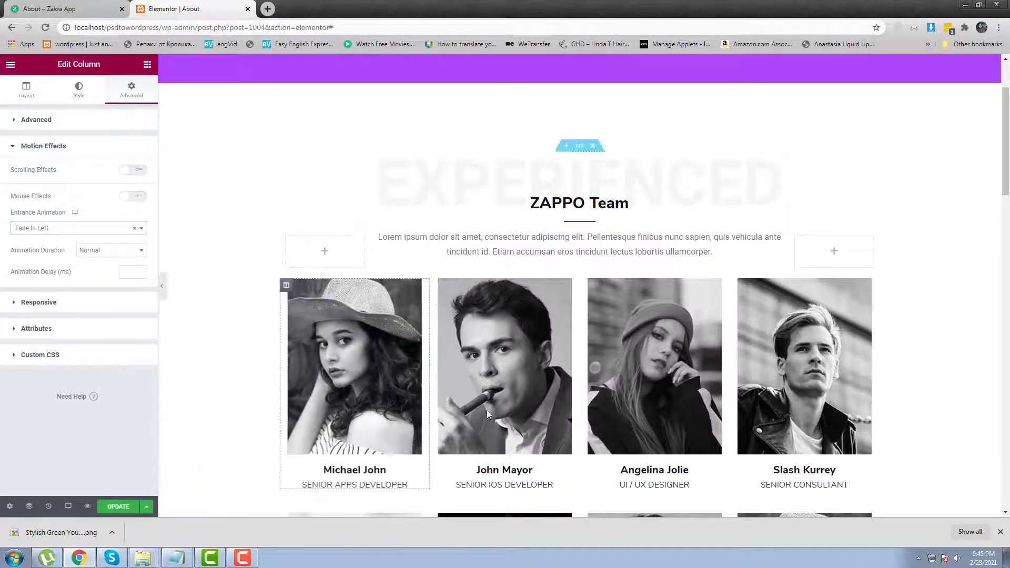
pyautogui.click(474, 381)
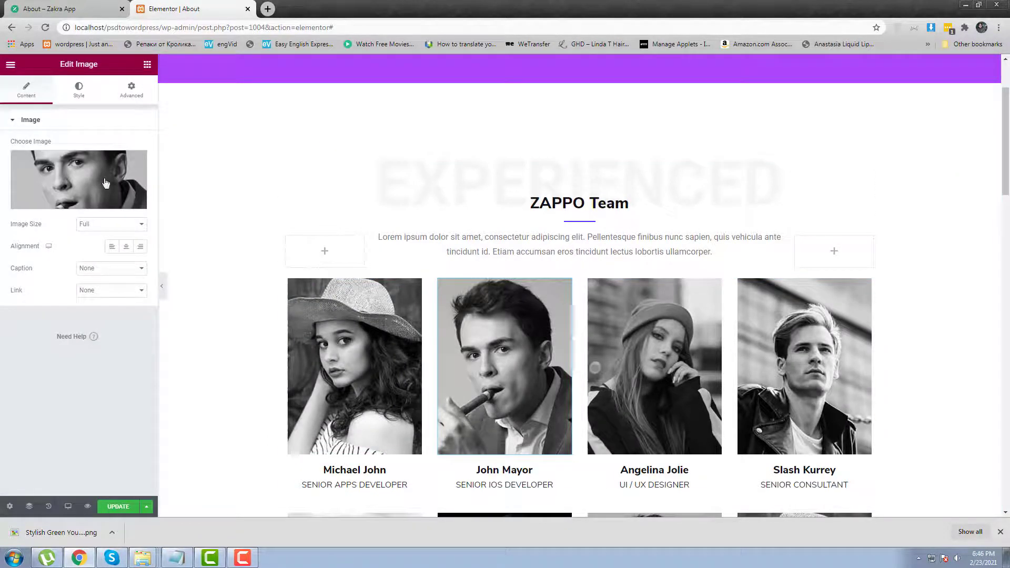
pyautogui.click(128, 98)
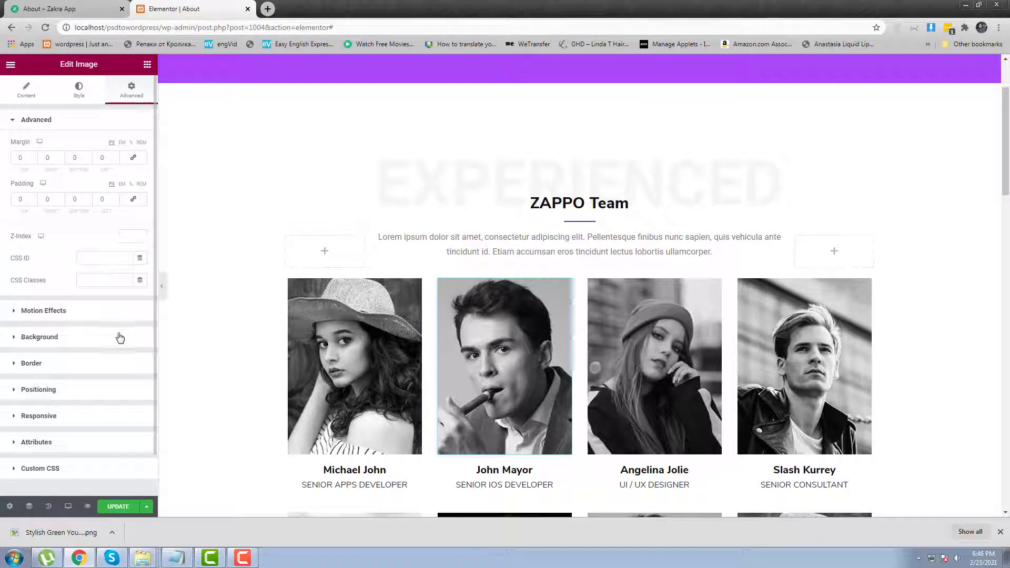
pyautogui.click(91, 316)
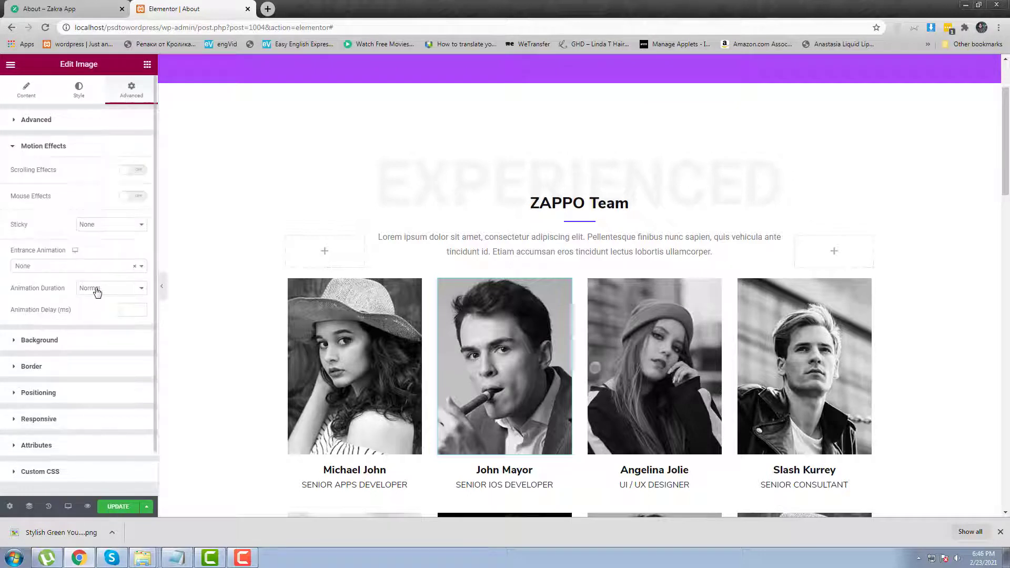
pyautogui.click(76, 125)
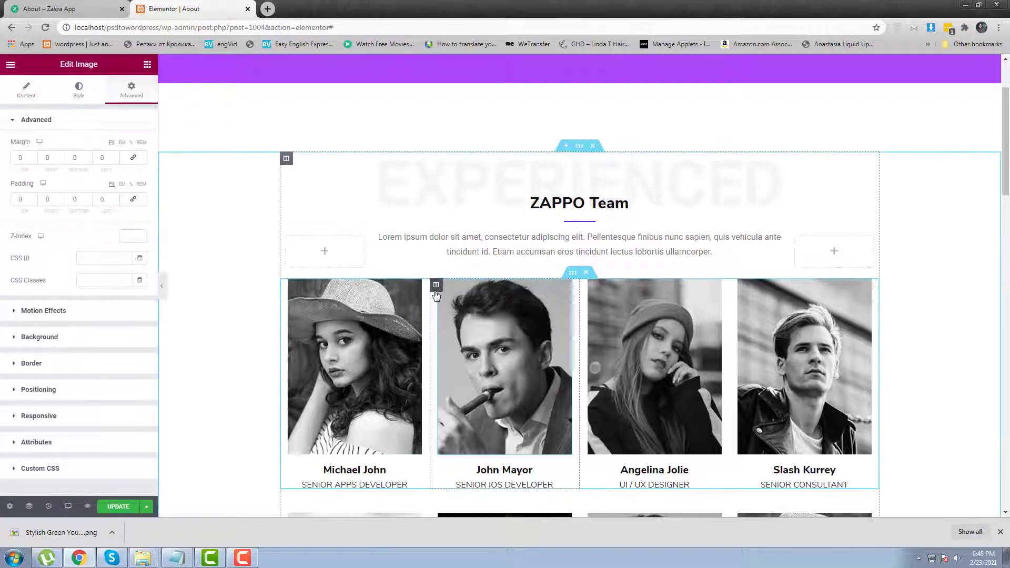
# Apply the Fade In Left entrance animation to the second column in the first team row.
pyautogui.click(435, 285)
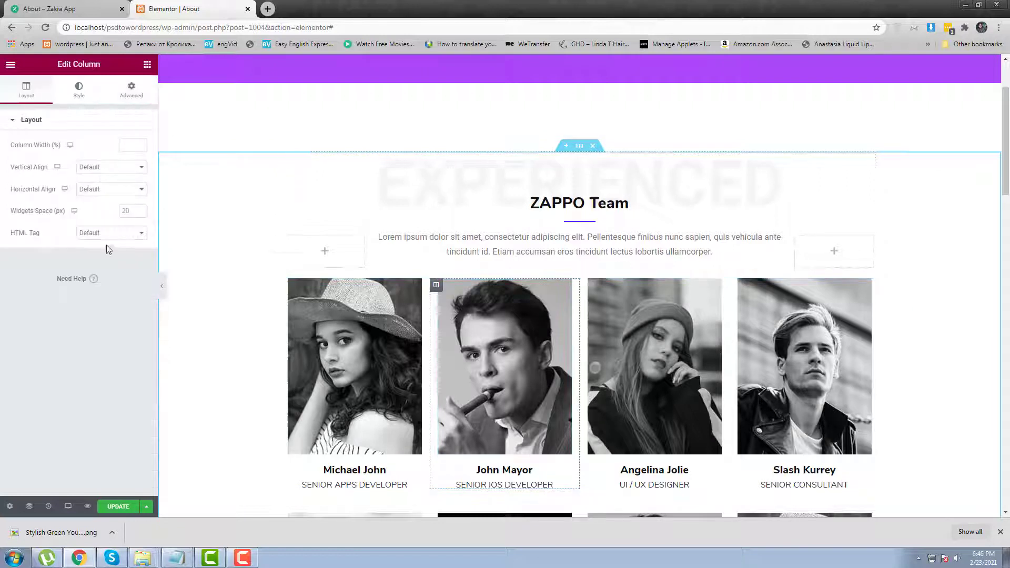
pyautogui.click(131, 91)
pyautogui.click(80, 302)
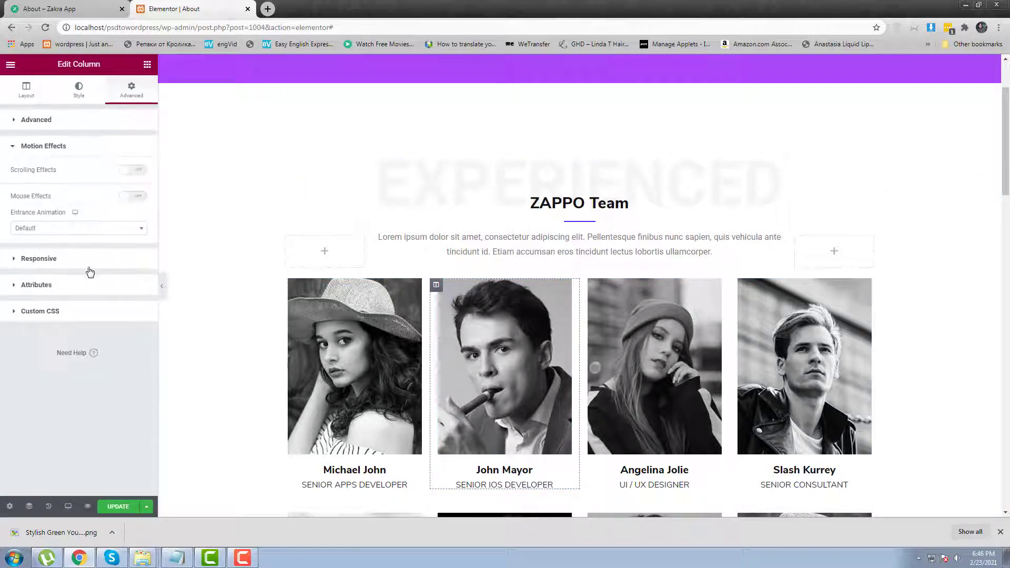
pyautogui.click(88, 235)
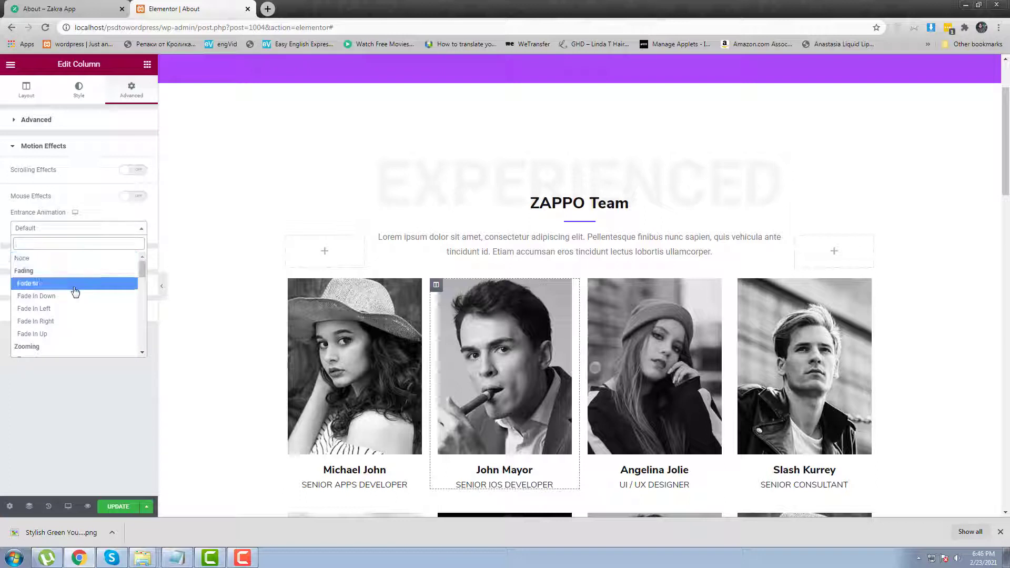
pyautogui.click(62, 318)
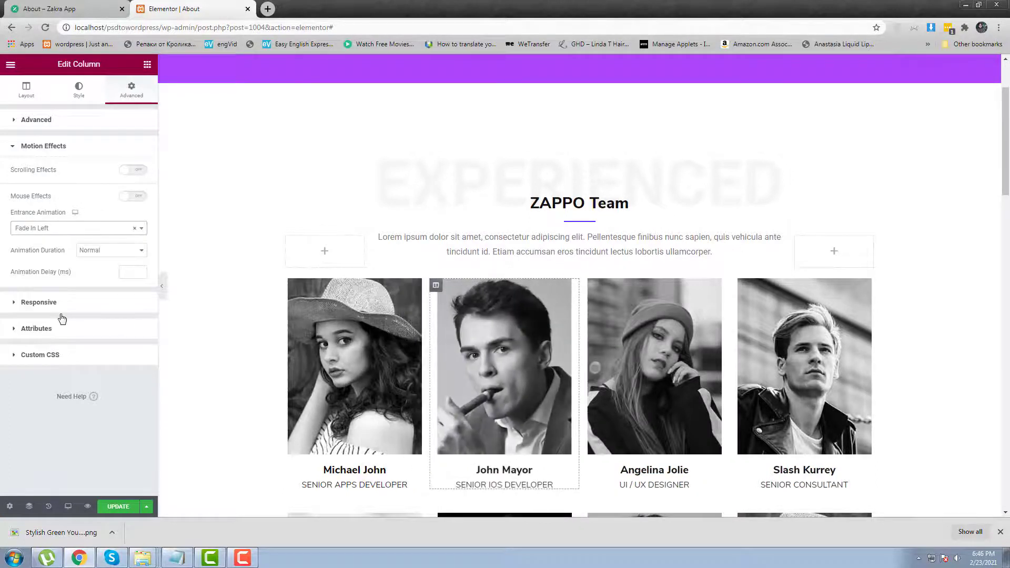
# Reload the live About page to preview the entrance animations of the team columns.
pyautogui.click(97, 5)
pyautogui.rightClick(151, 176)
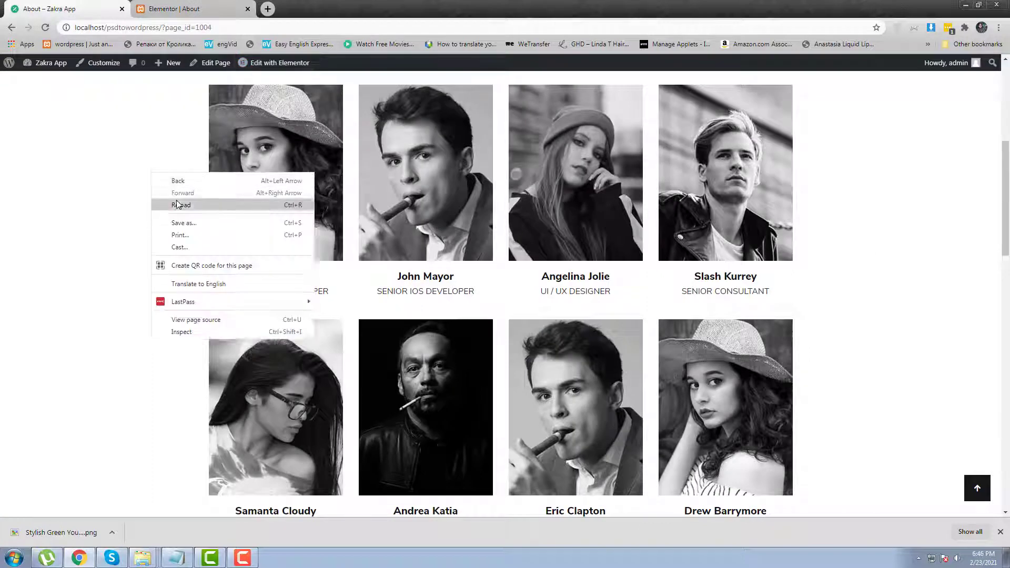
pyautogui.click(173, 202)
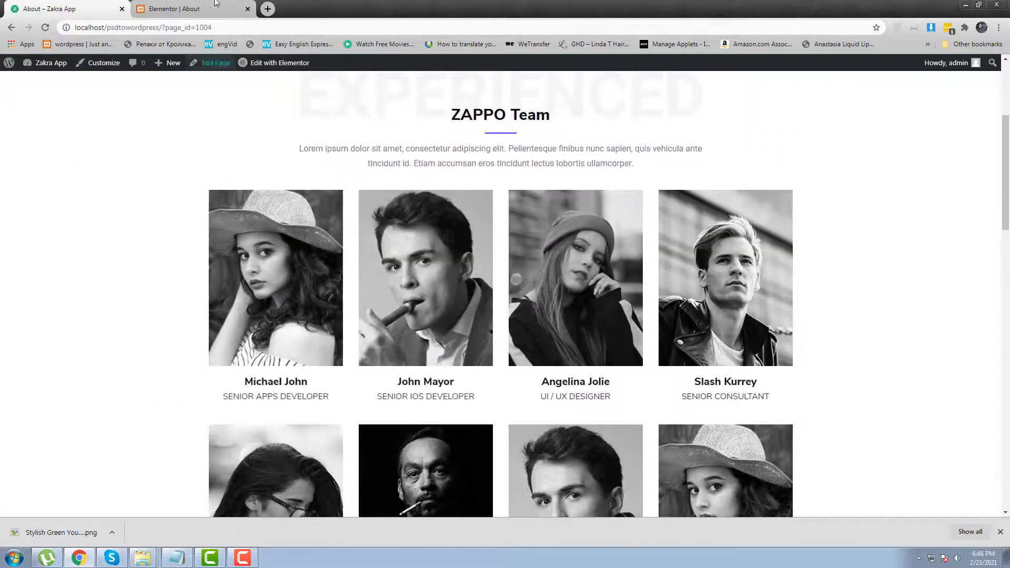
# Back in the Elementor editor, set the entrance animation of the first team row's fourth column to Fade In Right.
pyautogui.click(178, 8)
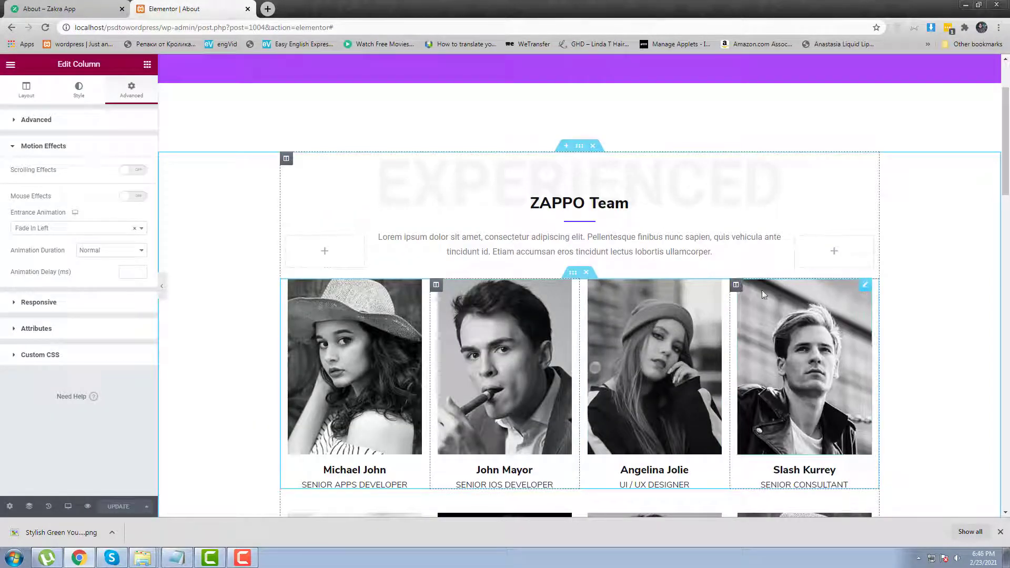
pyautogui.click(736, 286)
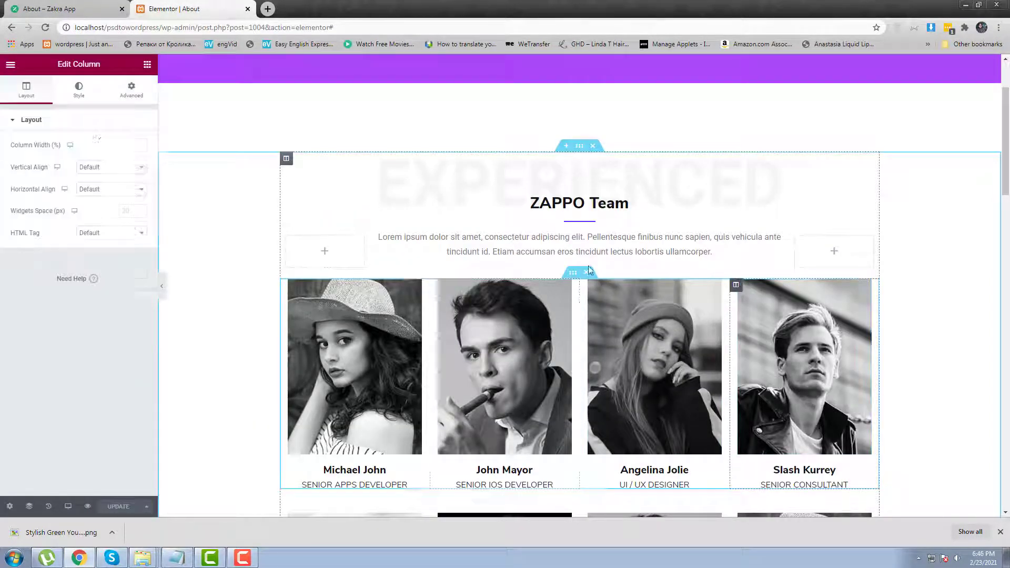
pyautogui.click(129, 90)
pyautogui.click(85, 306)
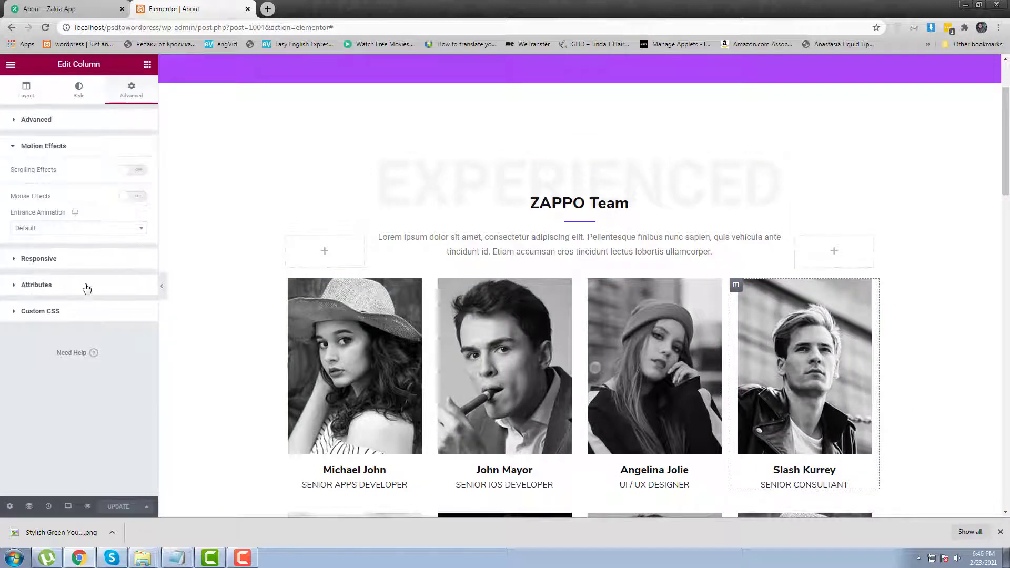
pyautogui.click(72, 231)
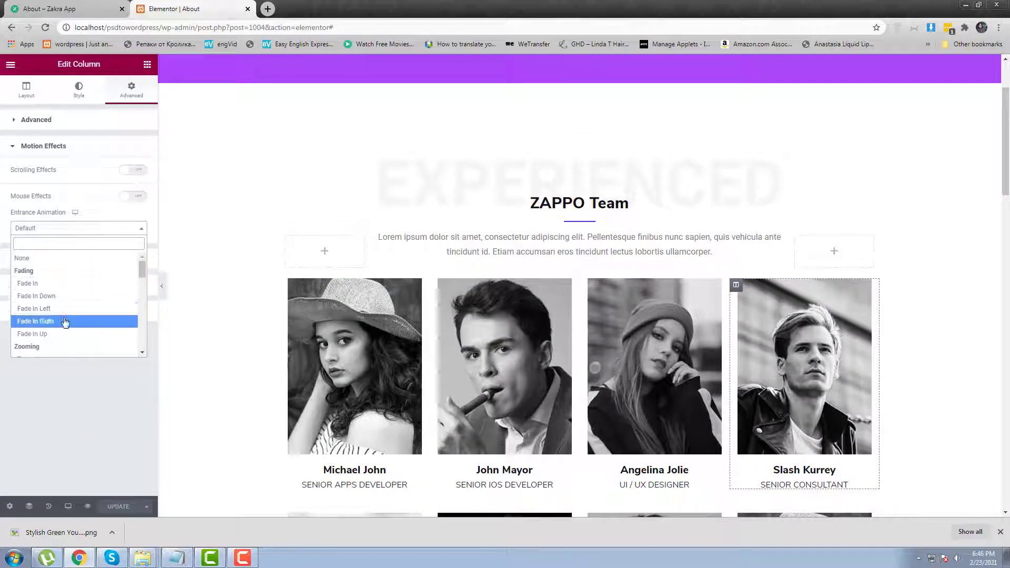
pyautogui.click(68, 321)
# Apply the Fade In Right entrance animation to the third column in the first team row.
pyautogui.click(659, 355)
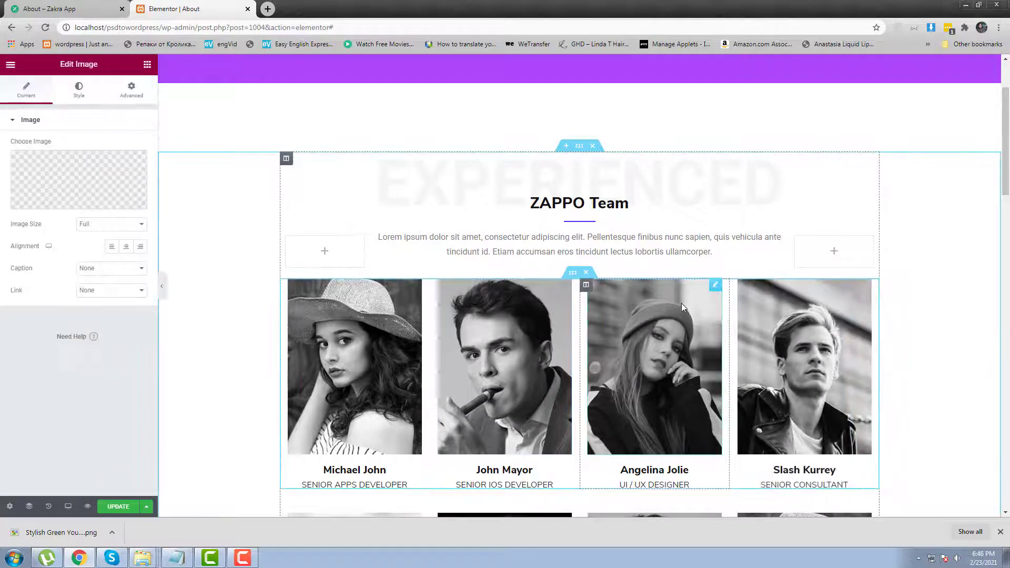
pyautogui.click(586, 285)
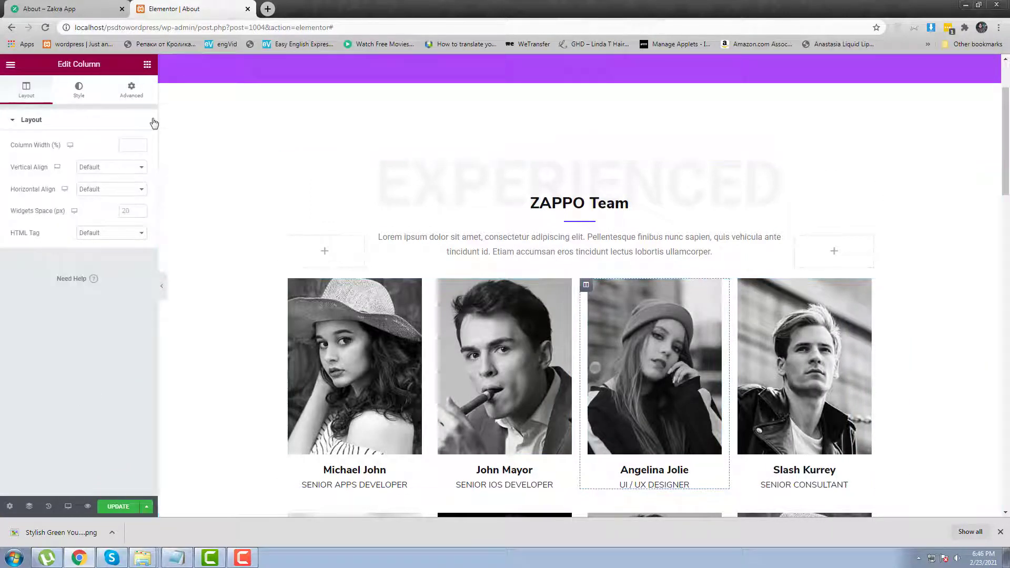
pyautogui.click(132, 89)
pyautogui.click(83, 304)
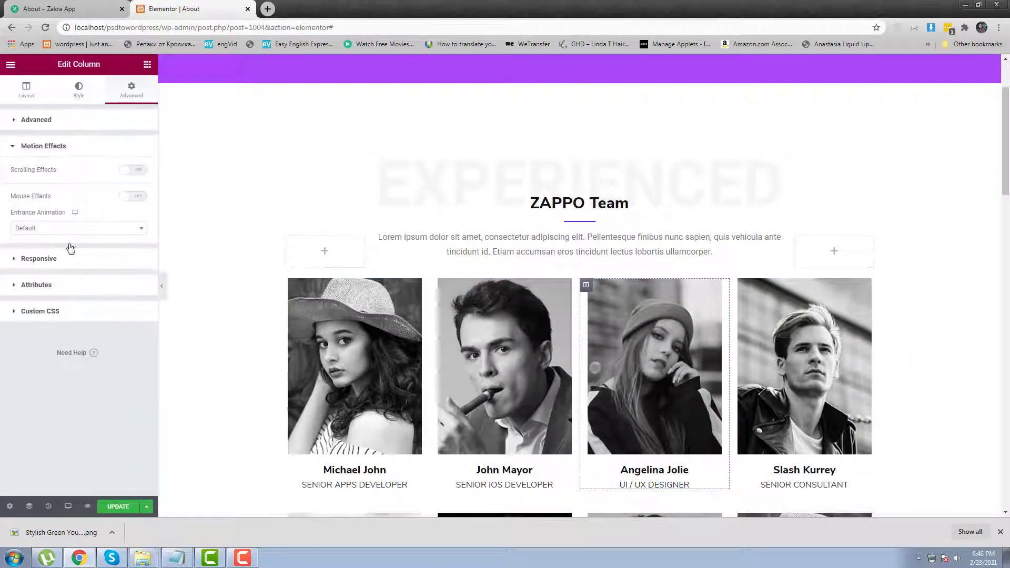
pyautogui.click(66, 230)
pyautogui.click(64, 322)
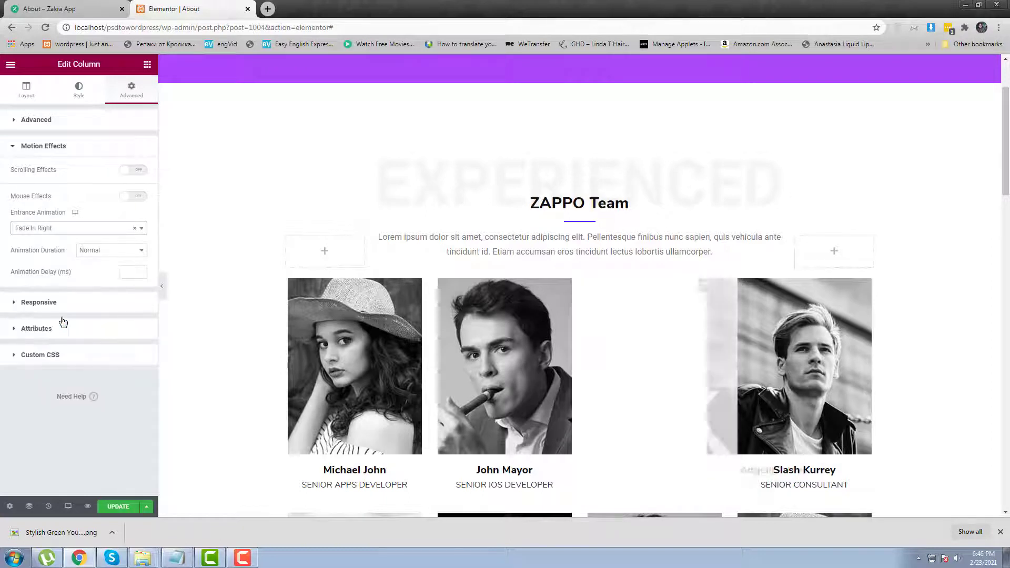
# Set the entrance animation of the first column in the second team row to Fade In Left.
pyautogui.scroll(-4, 516, 327)
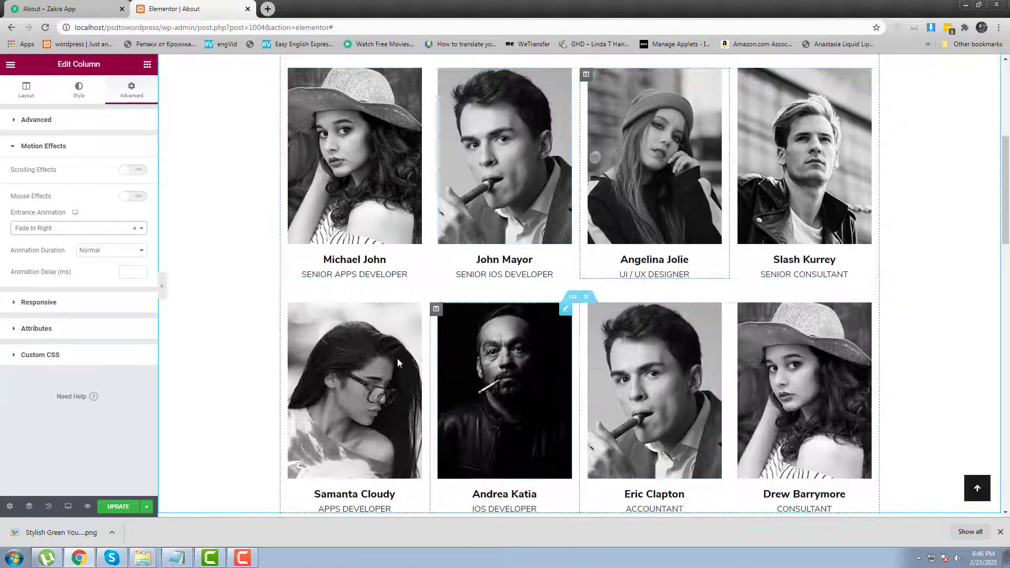
pyautogui.click(355, 361)
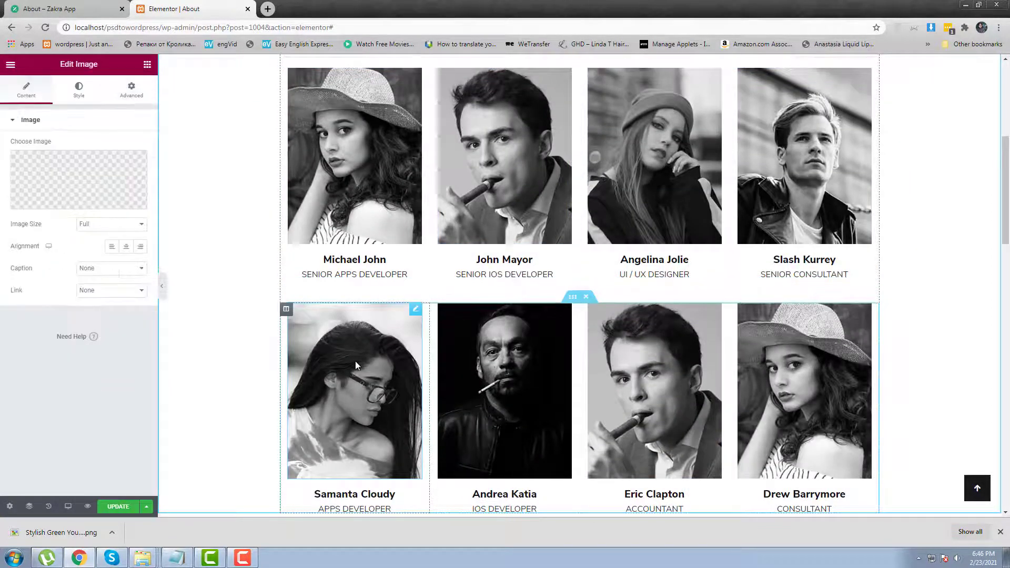
pyautogui.click(287, 311)
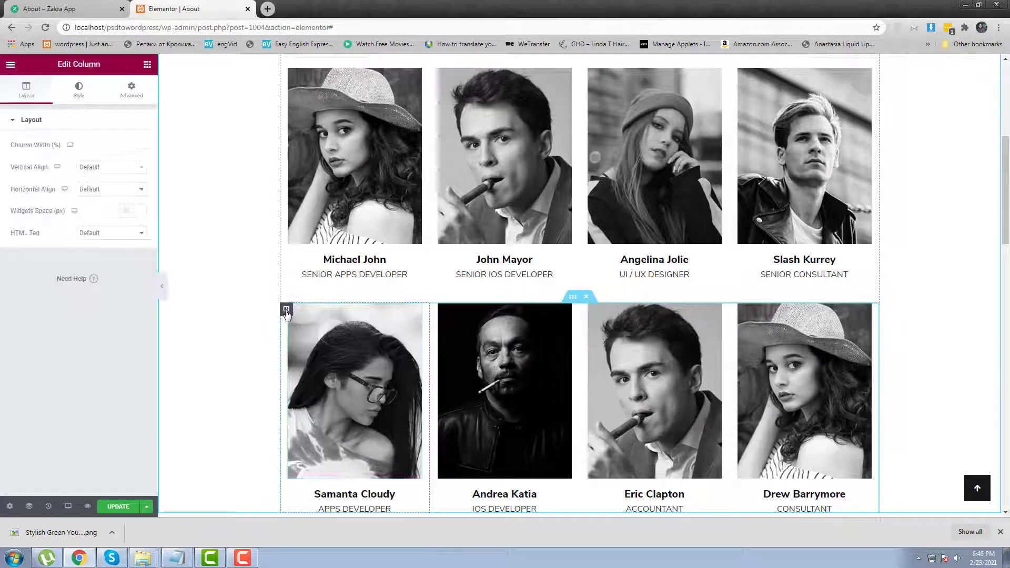
pyautogui.click(136, 96)
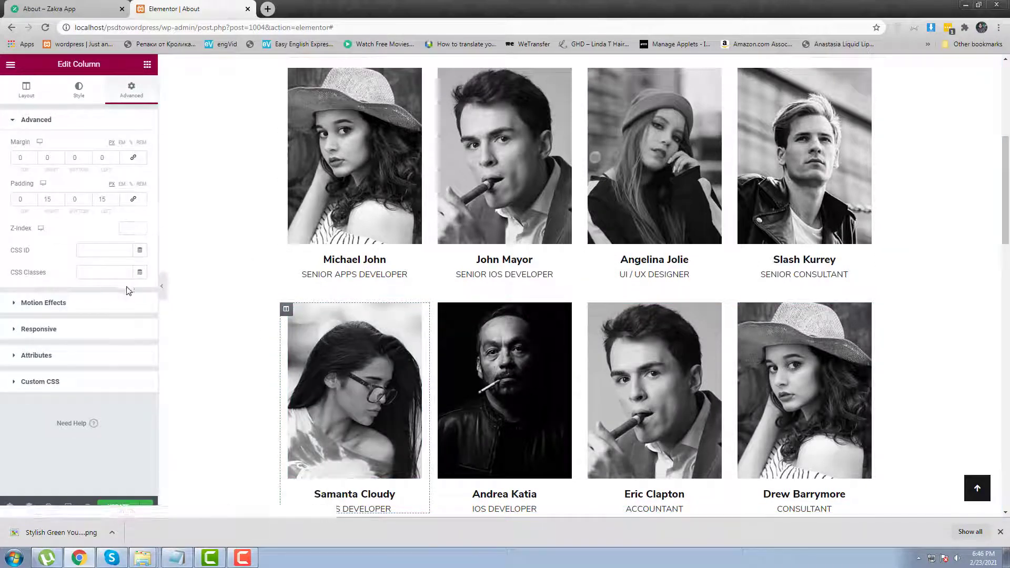
pyautogui.click(102, 303)
pyautogui.click(66, 231)
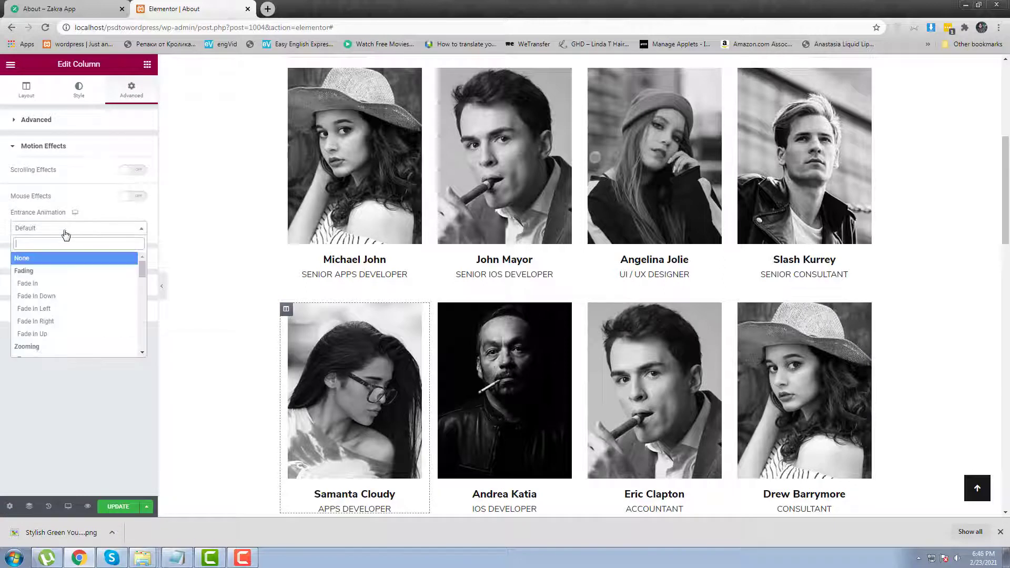
pyautogui.click(61, 309)
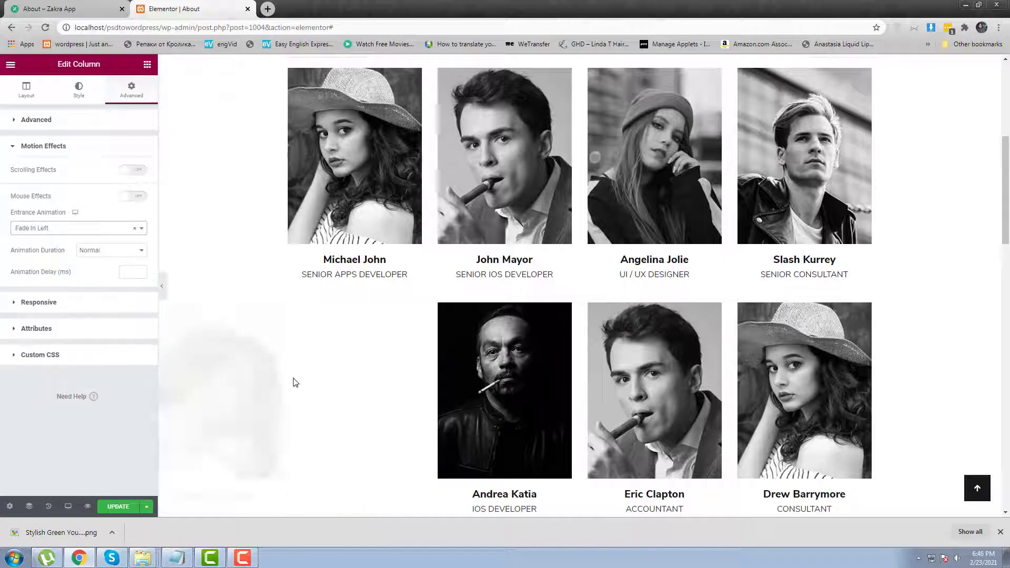
# Set the animation delay of the first column in the second team row to 5 ms.
pyautogui.click(450, 371)
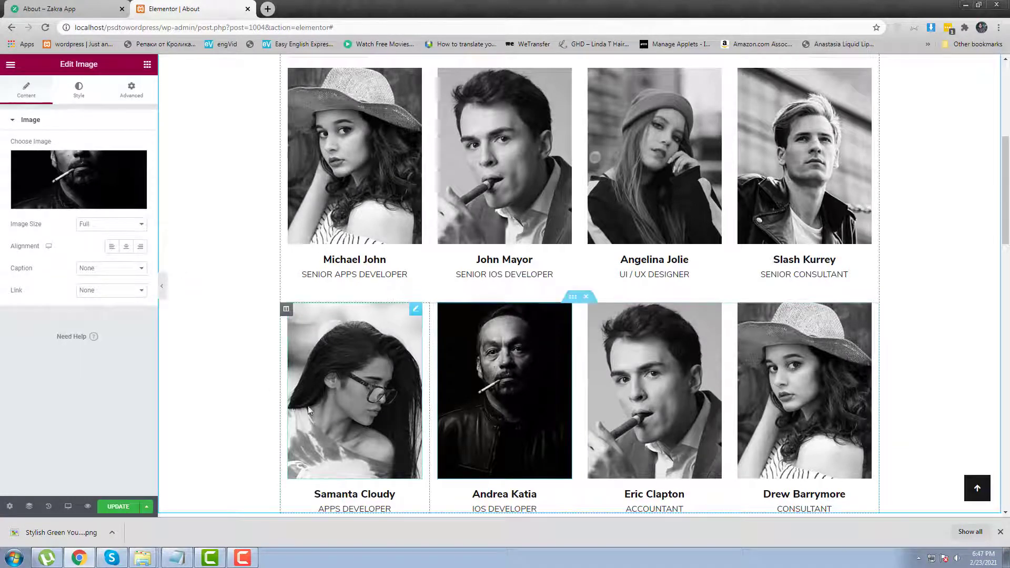
pyautogui.click(286, 309)
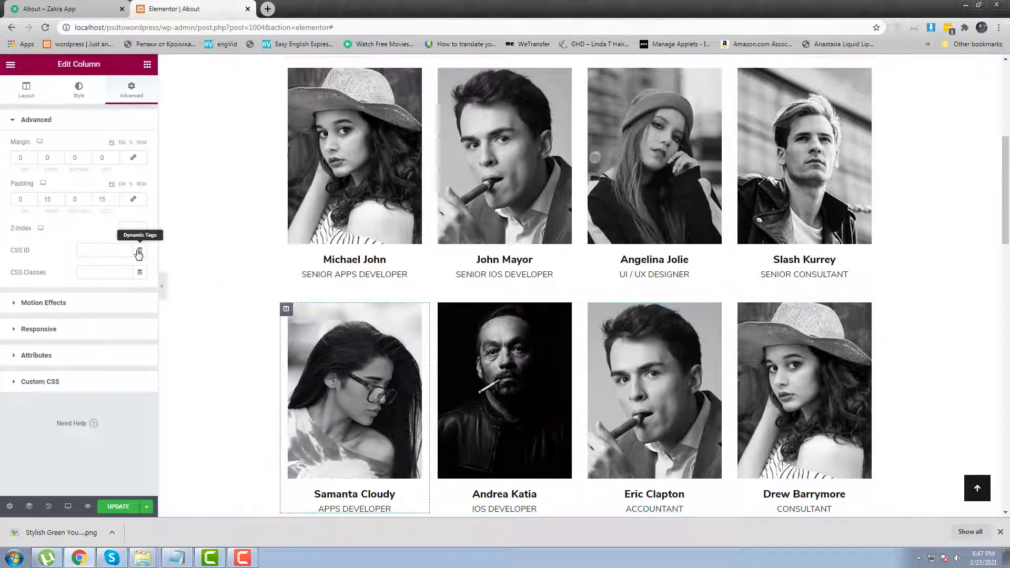
pyautogui.click(94, 310)
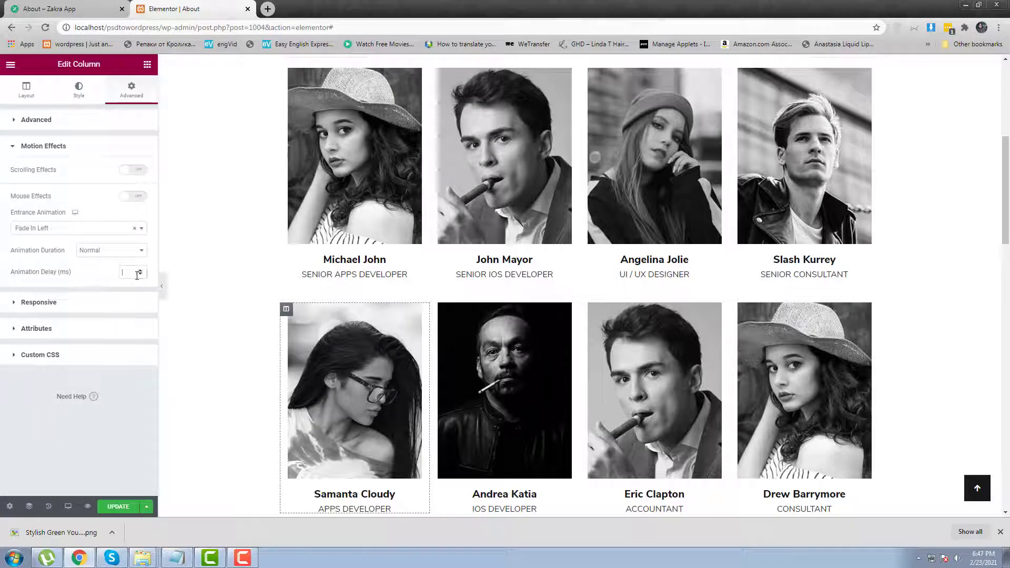
pyautogui.write('5')
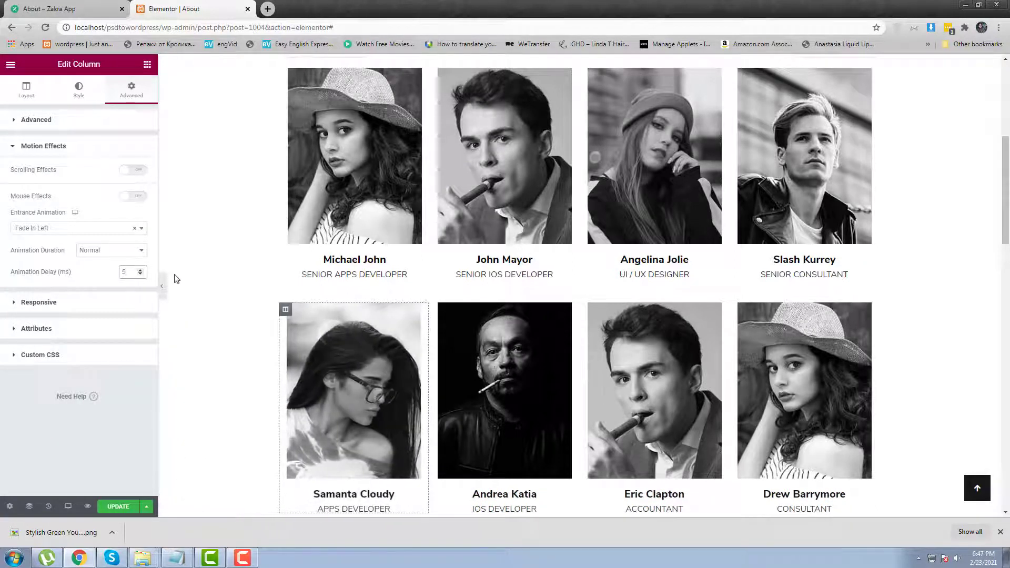
# Give the second image in the second team row a Fade In Left entrance animation with a 5 ms delay.
pyautogui.click(453, 338)
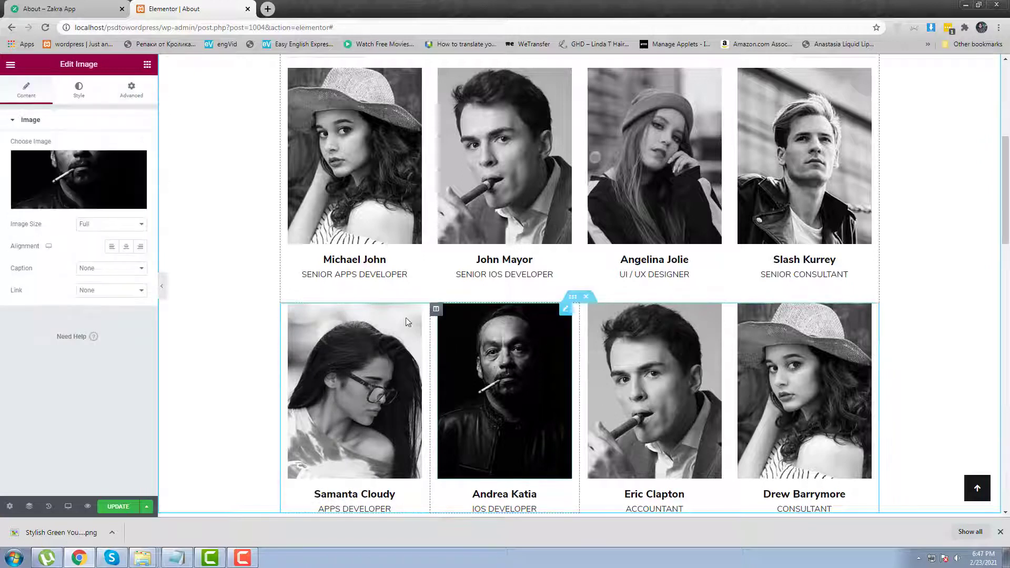
pyautogui.click(130, 92)
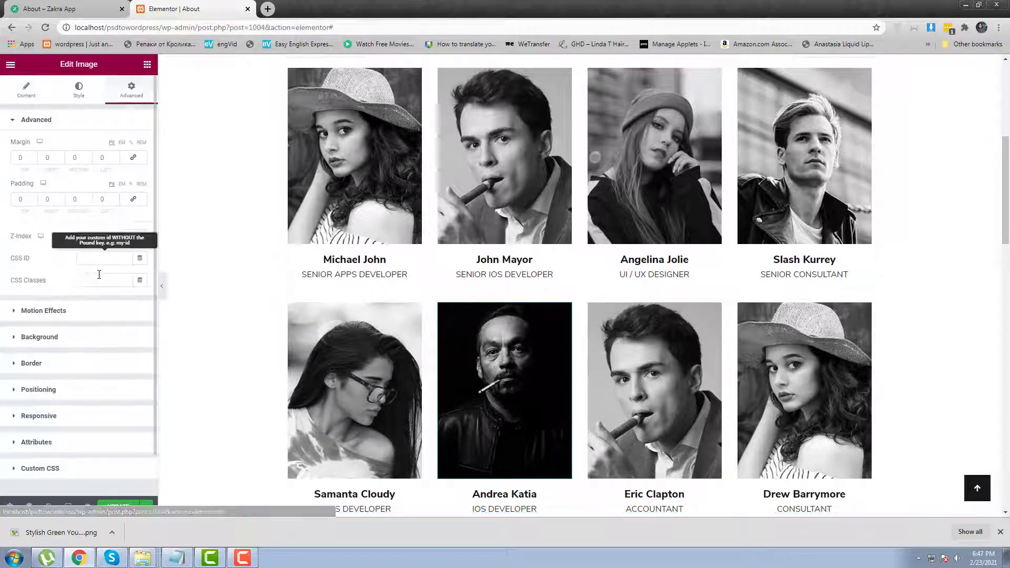
pyautogui.click(78, 312)
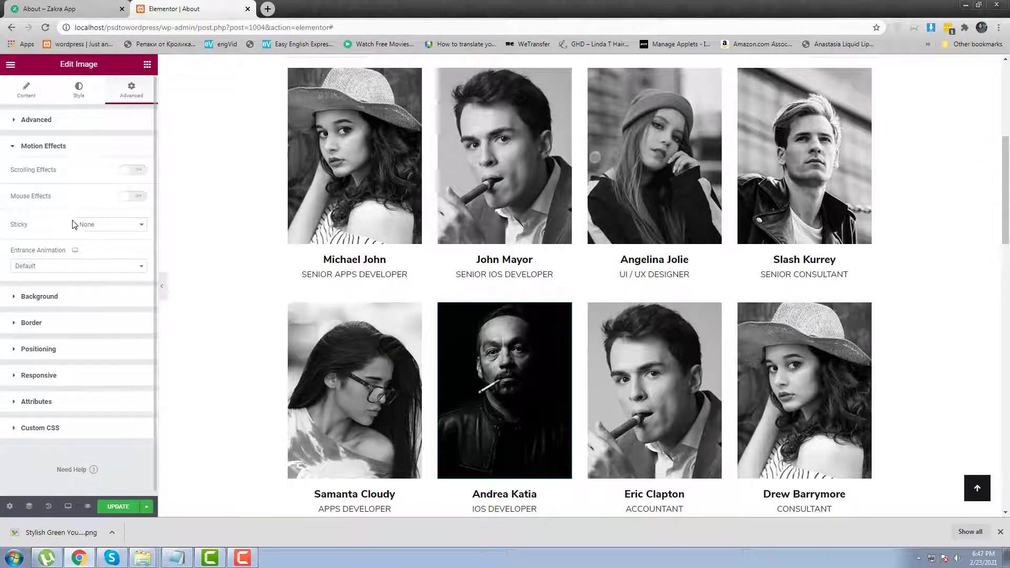
pyautogui.click(67, 272)
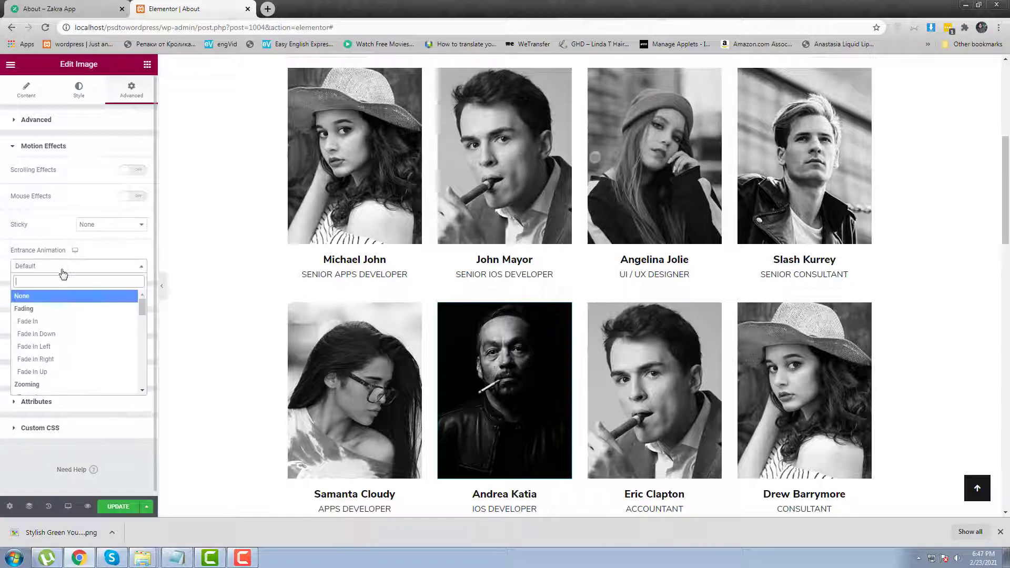
pyautogui.click(51, 341)
pyautogui.click(123, 308)
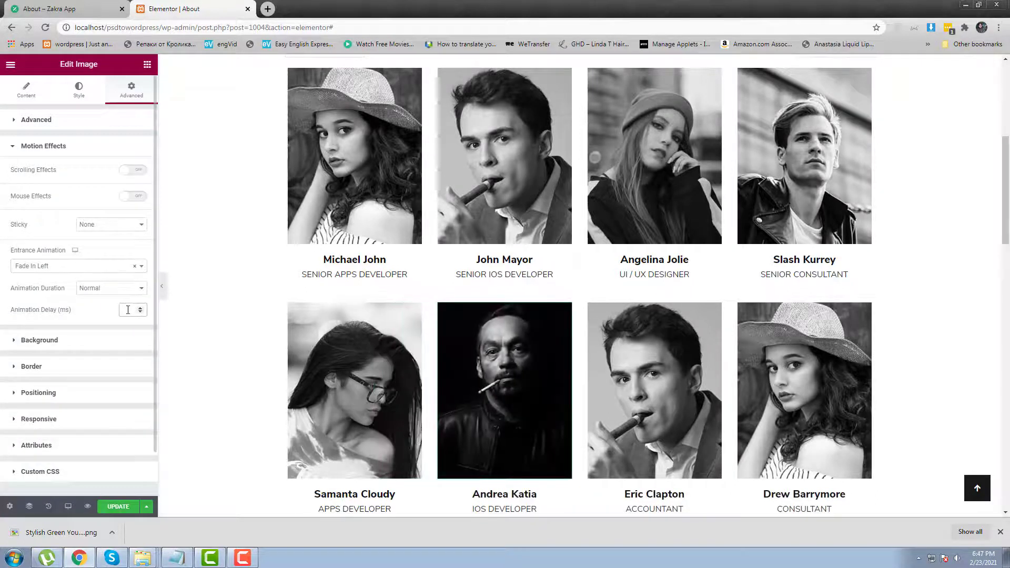
pyautogui.write('5')
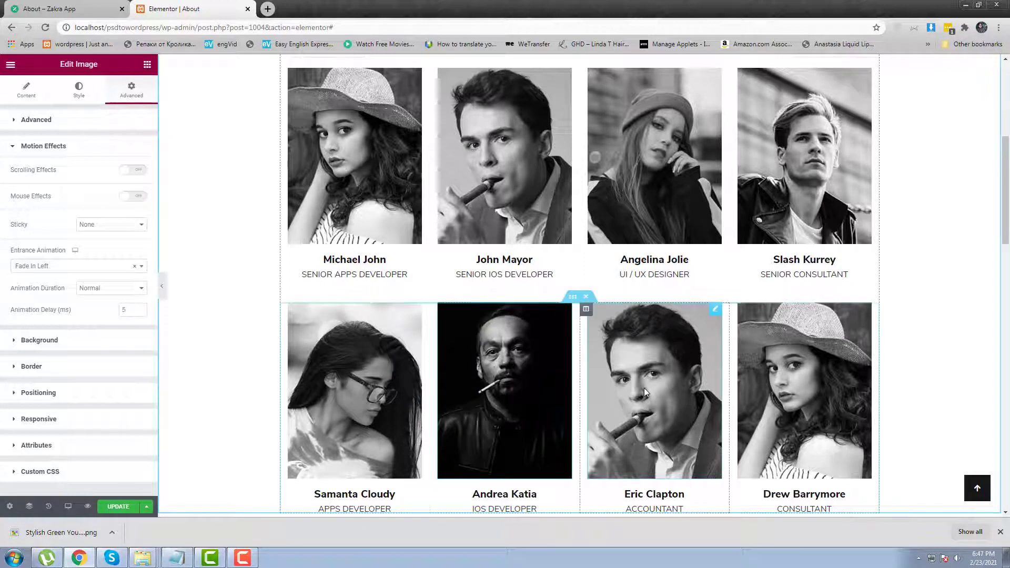
# Apply a Fade In Right entrance animation with a 5 ms delay to the third column in the second team row.
pyautogui.click(642, 387)
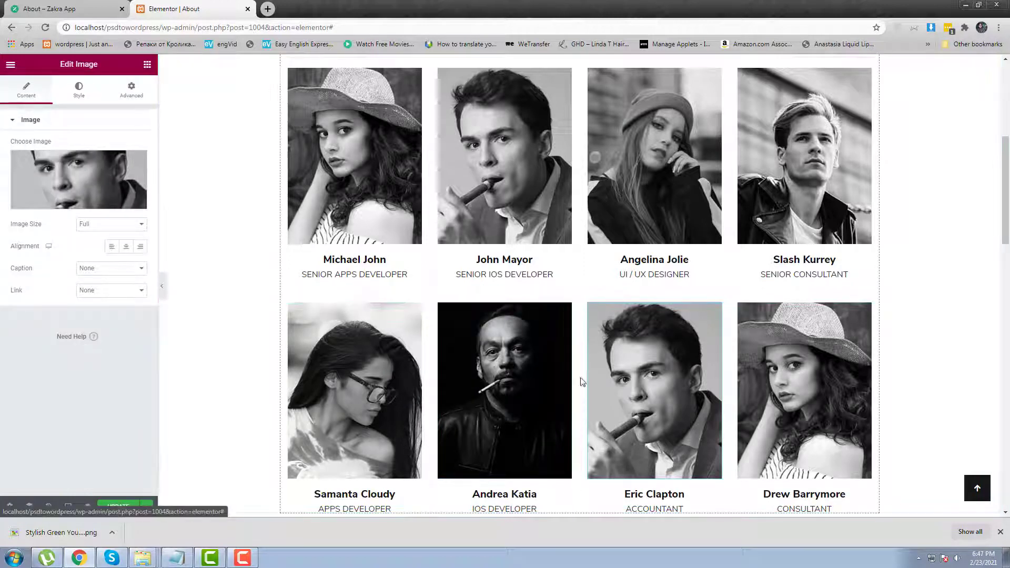
pyautogui.click(585, 309)
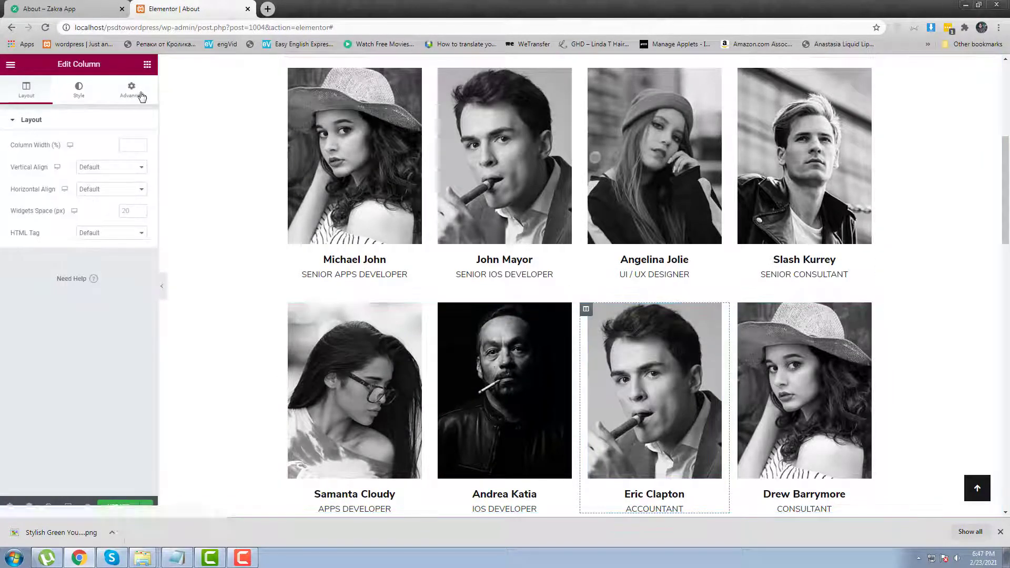
pyautogui.click(132, 89)
pyautogui.click(77, 304)
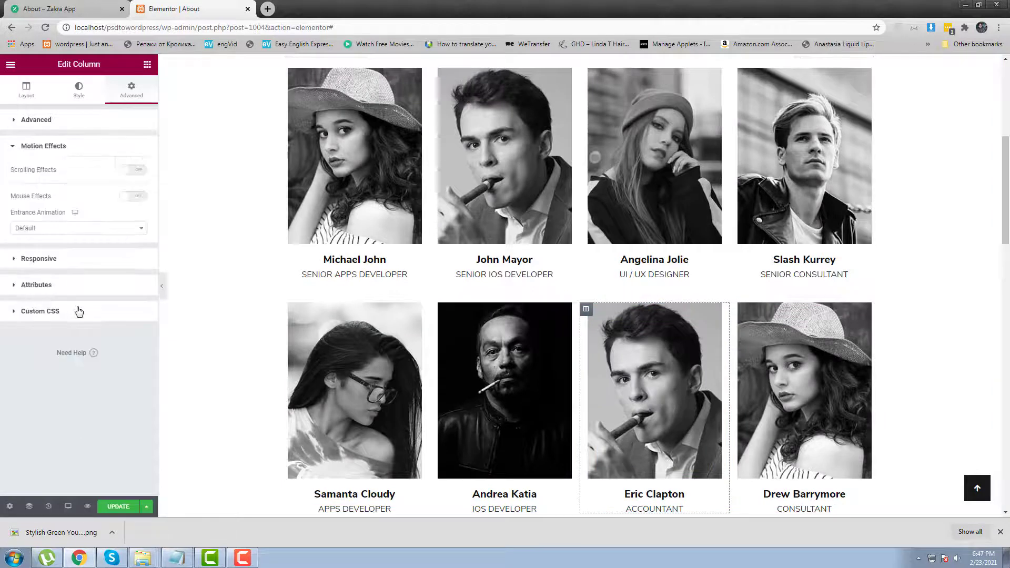
pyautogui.click(77, 231)
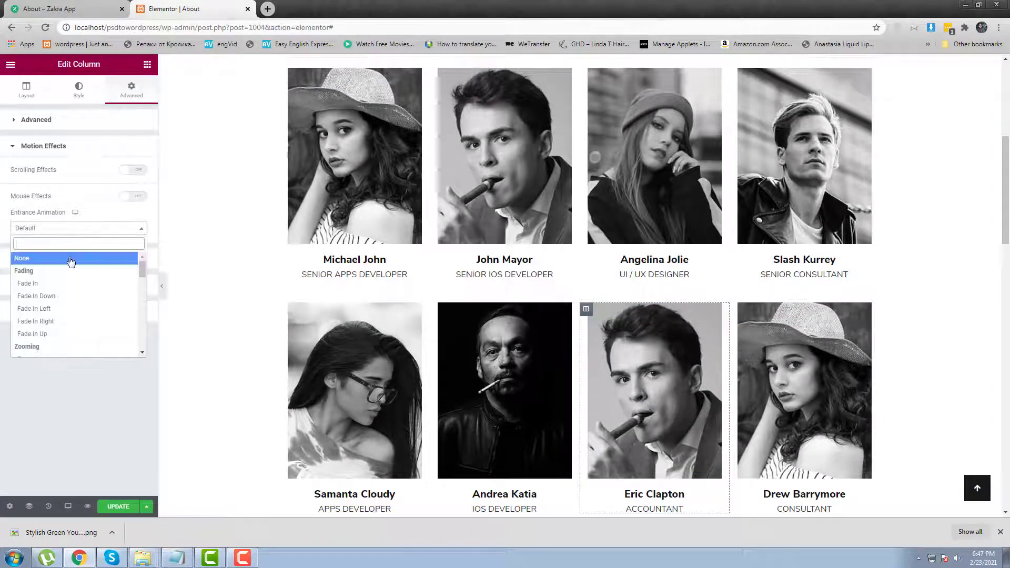
pyautogui.click(68, 321)
pyautogui.click(136, 272)
pyautogui.write('5')
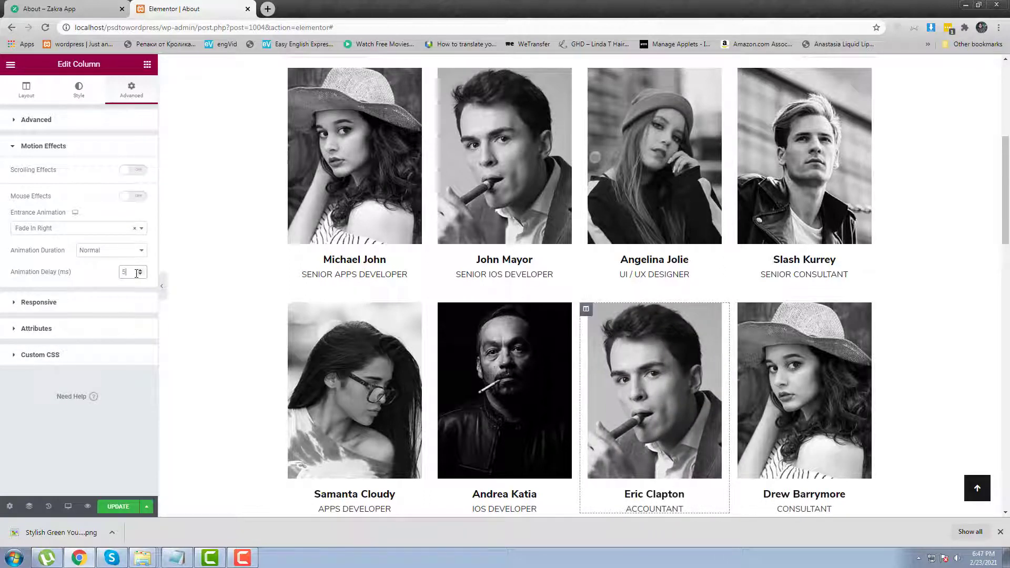
# Set the fourth column in the second team row to enter with Fade In Right and a 5 ms animation delay.
pyautogui.click(784, 380)
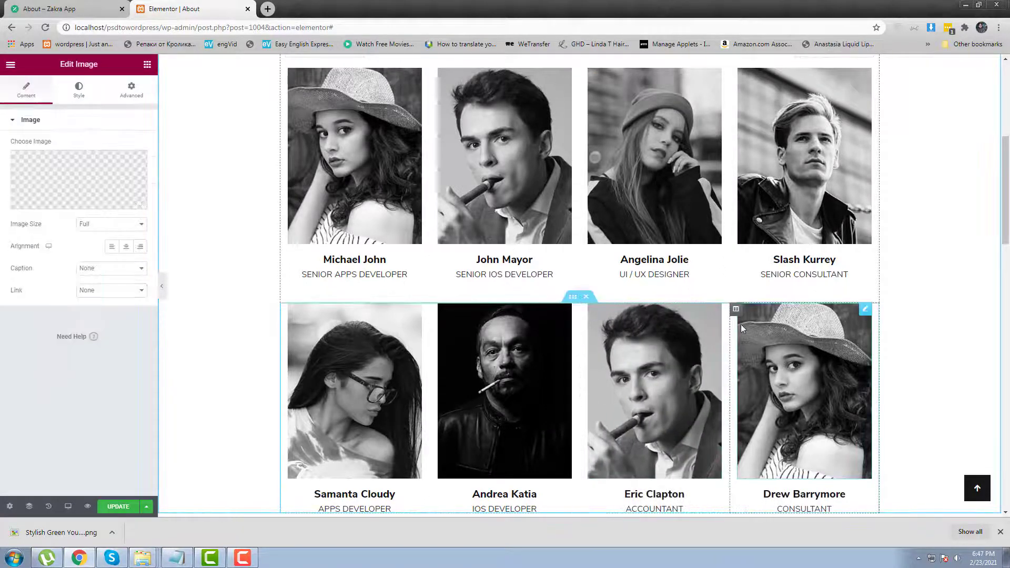
pyautogui.click(736, 309)
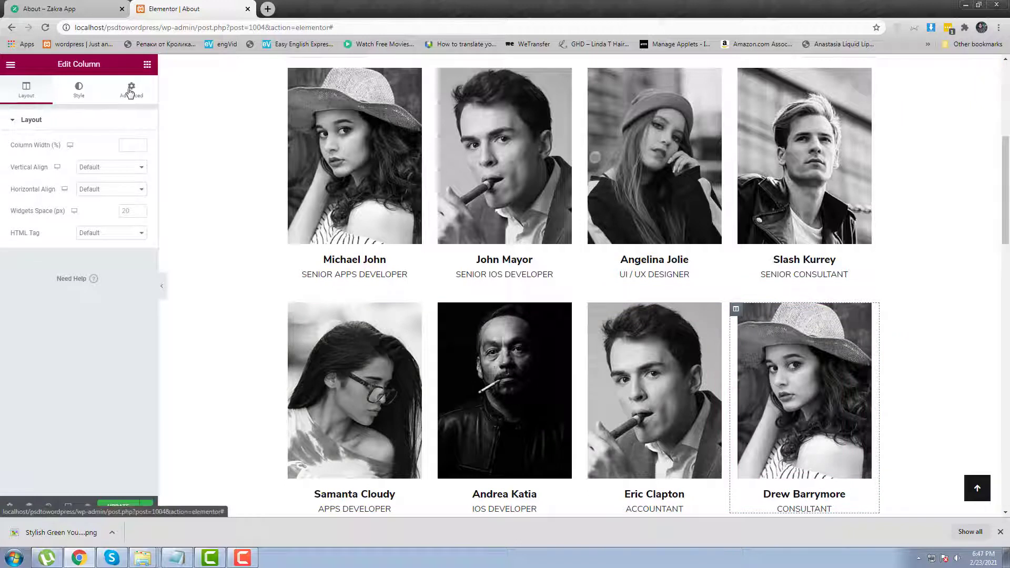
pyautogui.click(131, 90)
pyautogui.click(81, 305)
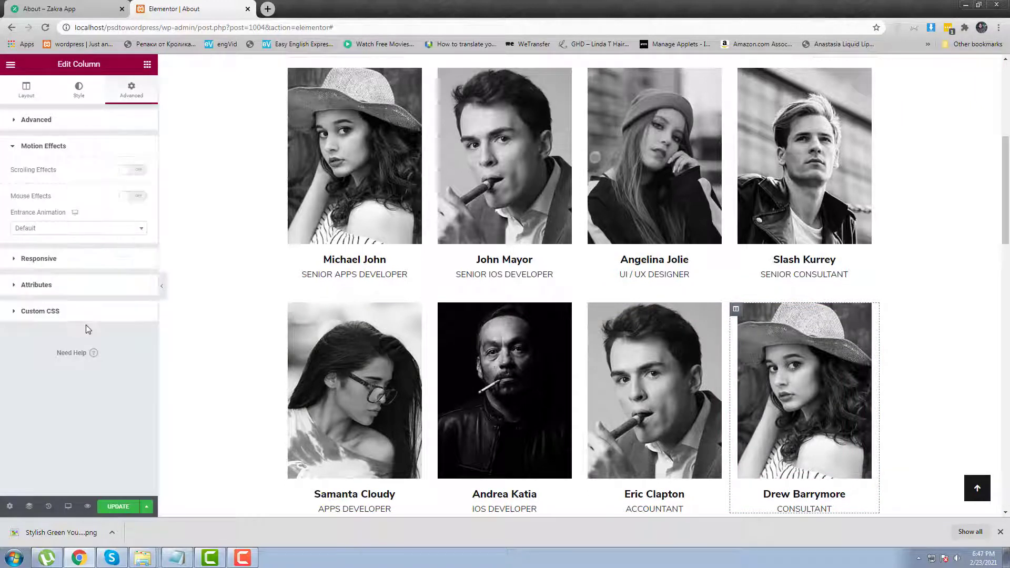
pyautogui.click(79, 230)
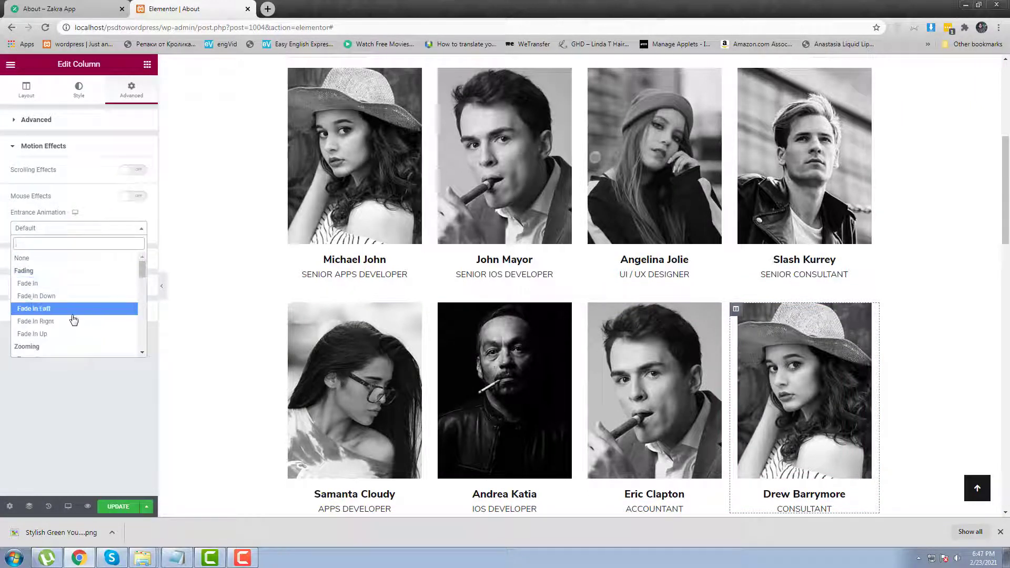
pyautogui.click(74, 322)
pyautogui.click(133, 271)
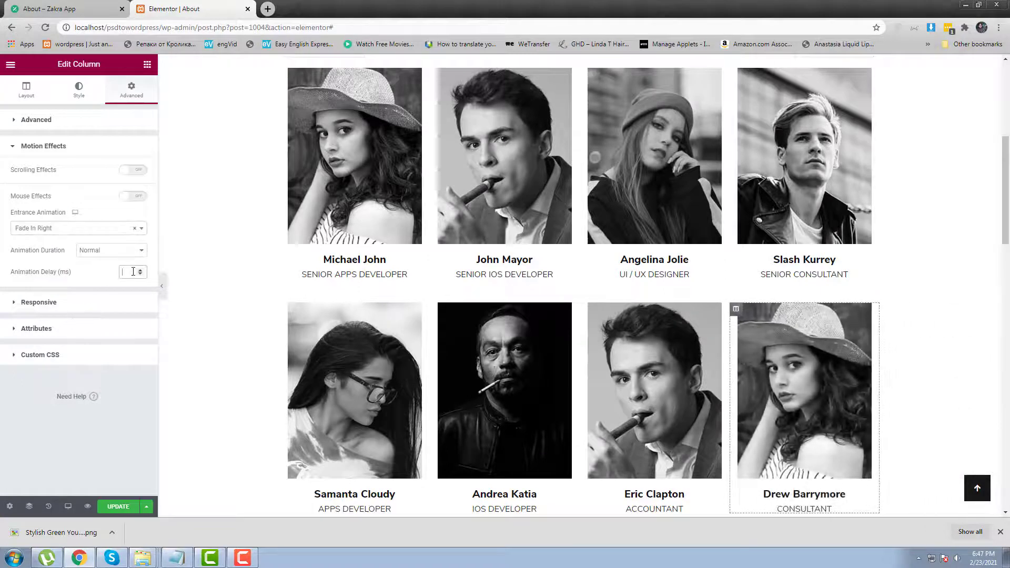
pyautogui.write('5')
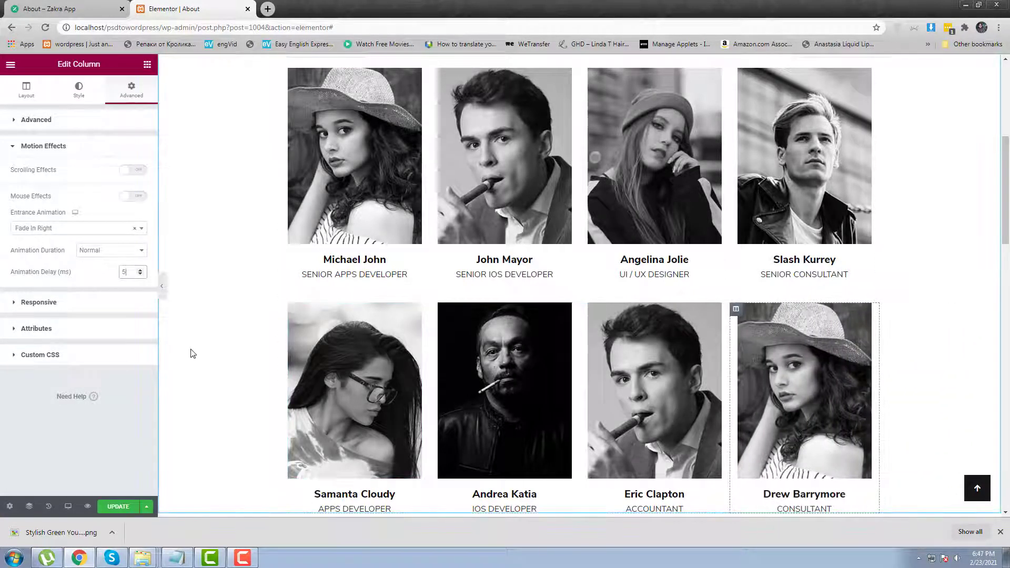
# Switch to the live About page and reload it to preview the second team row's entrance animations.
pyautogui.click(51, 6)
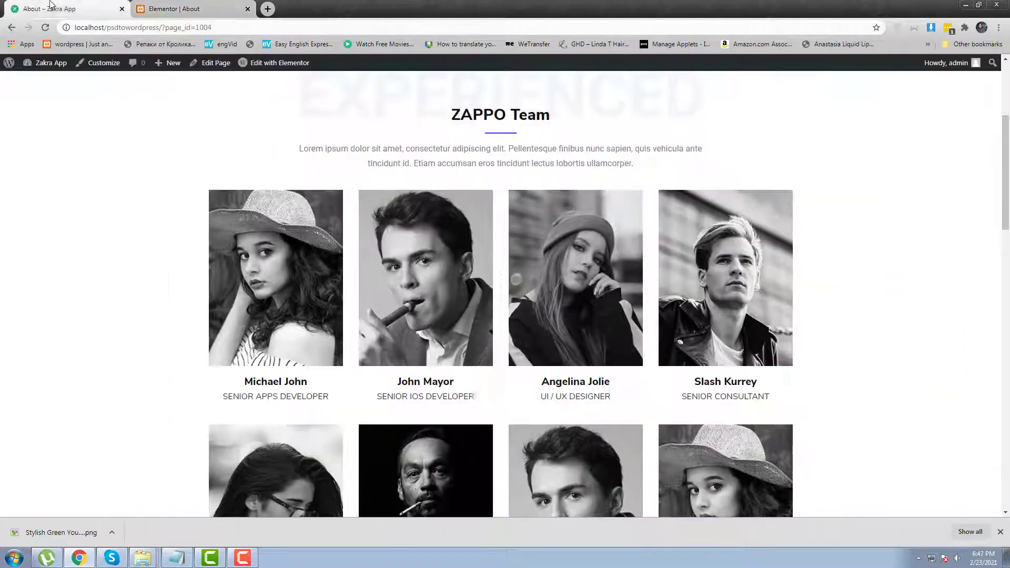
pyautogui.rightClick(884, 197)
pyautogui.click(887, 221)
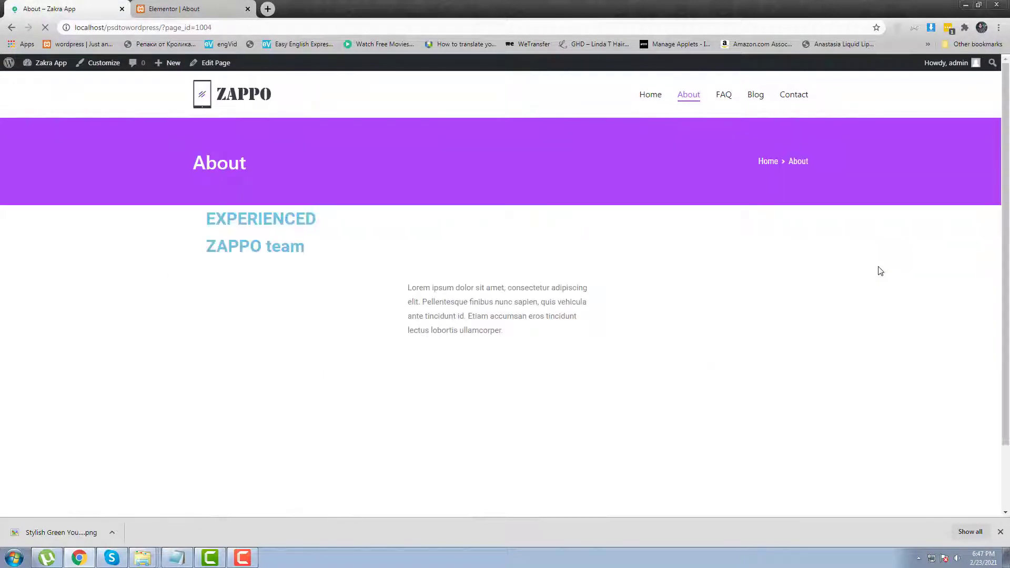
pyautogui.scroll(-4, 829, 262)
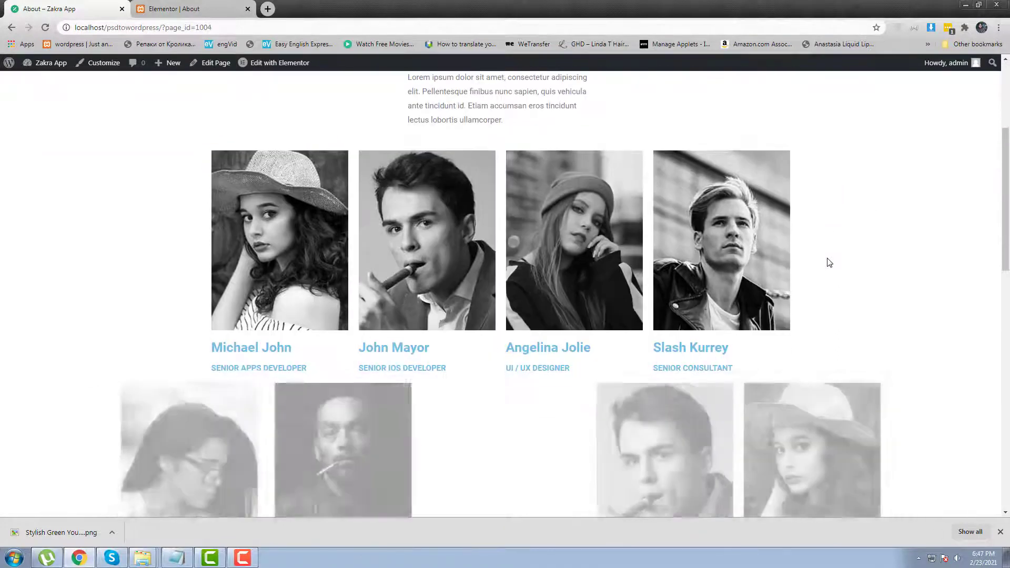
pyautogui.scroll(-2, 864, 187)
# Reload the live About page several more times to check how both team rows animate in.
pyautogui.rightClick(864, 186)
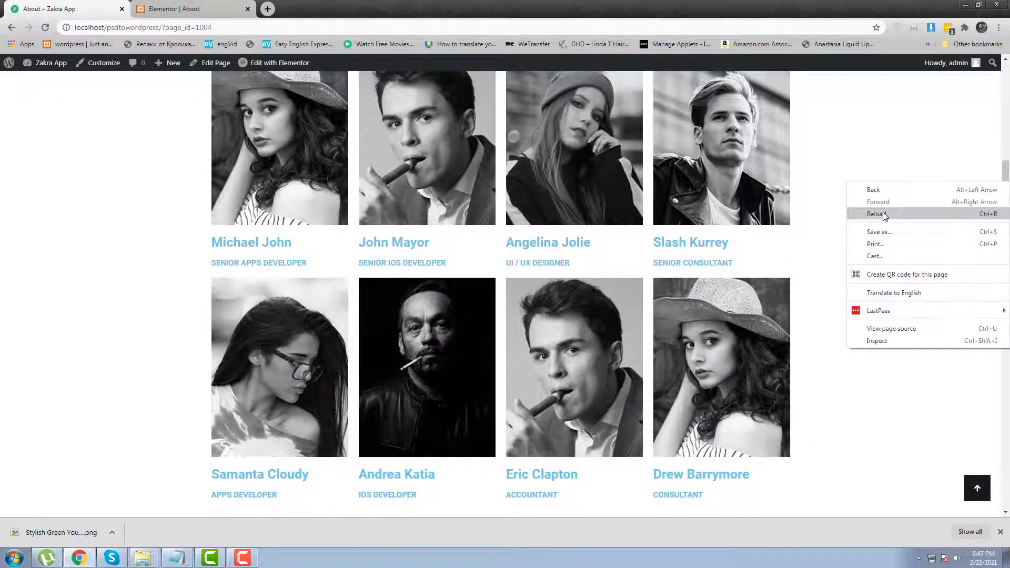
pyautogui.click(886, 217)
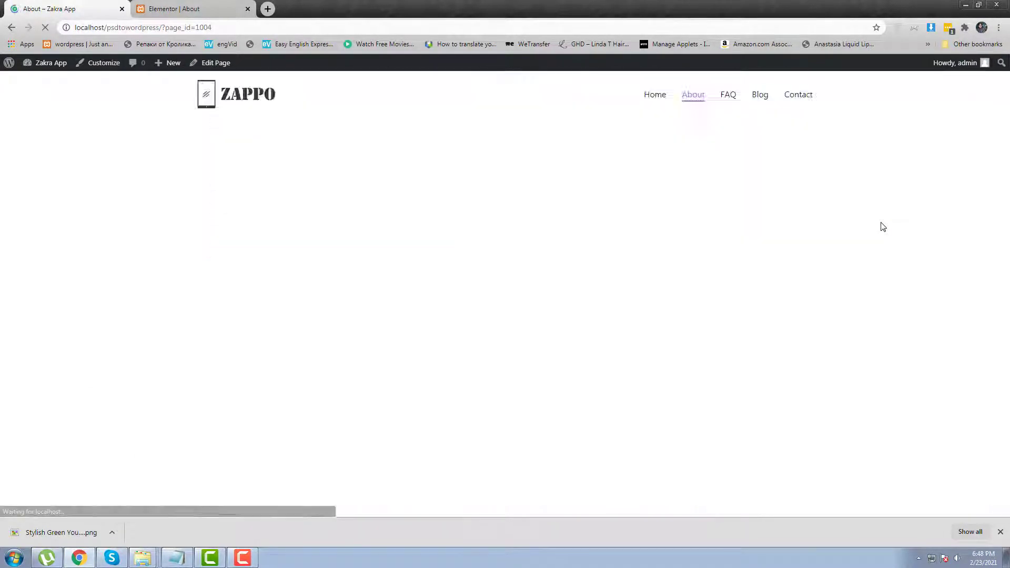
pyautogui.scroll(2, 900, 295)
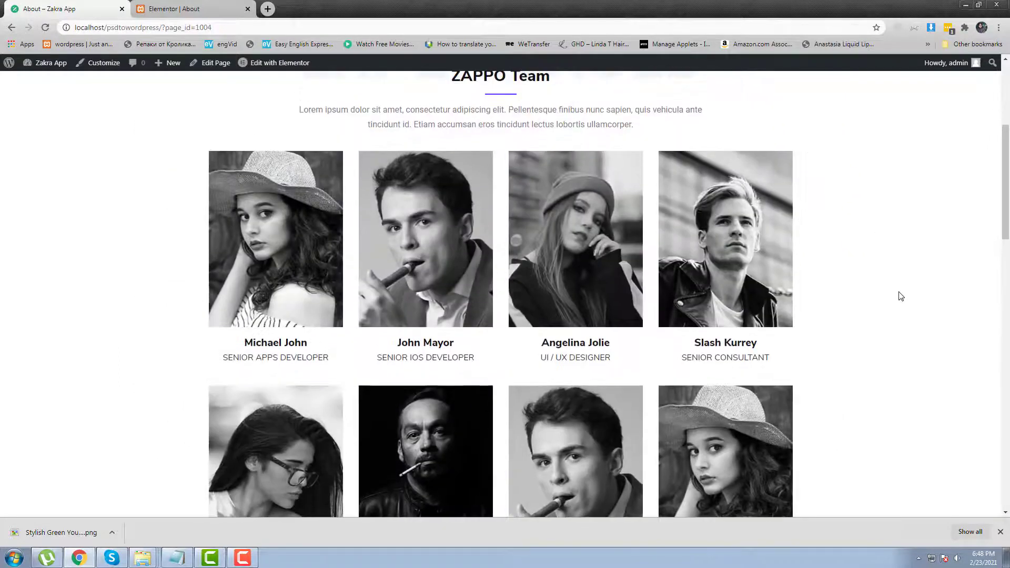
pyautogui.scroll(-2, 900, 296)
pyautogui.scroll(4, 901, 296)
pyautogui.rightClick(875, 244)
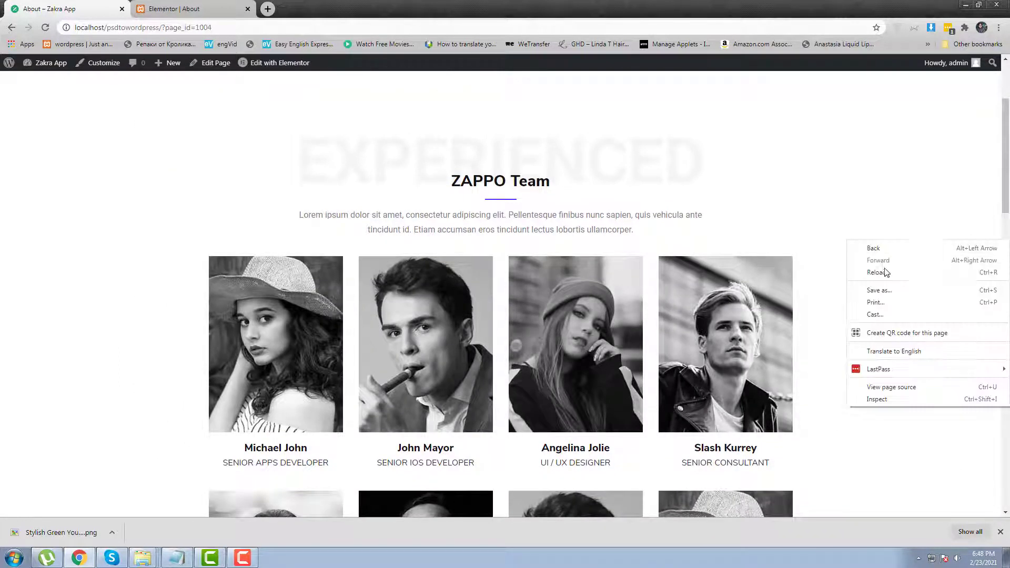
pyautogui.click(888, 272)
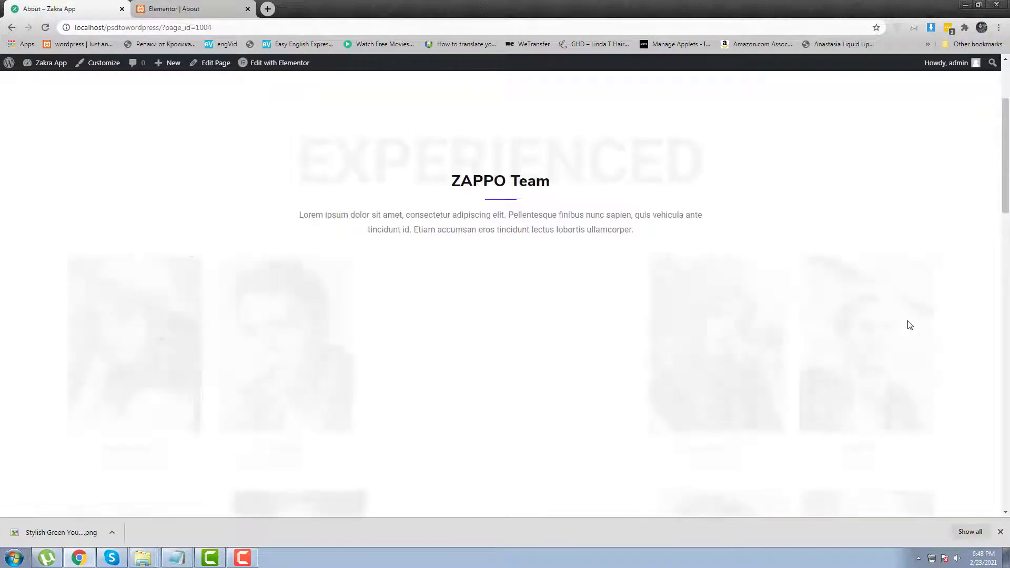
pyautogui.scroll(-5, 910, 326)
pyautogui.scroll(5, 908, 324)
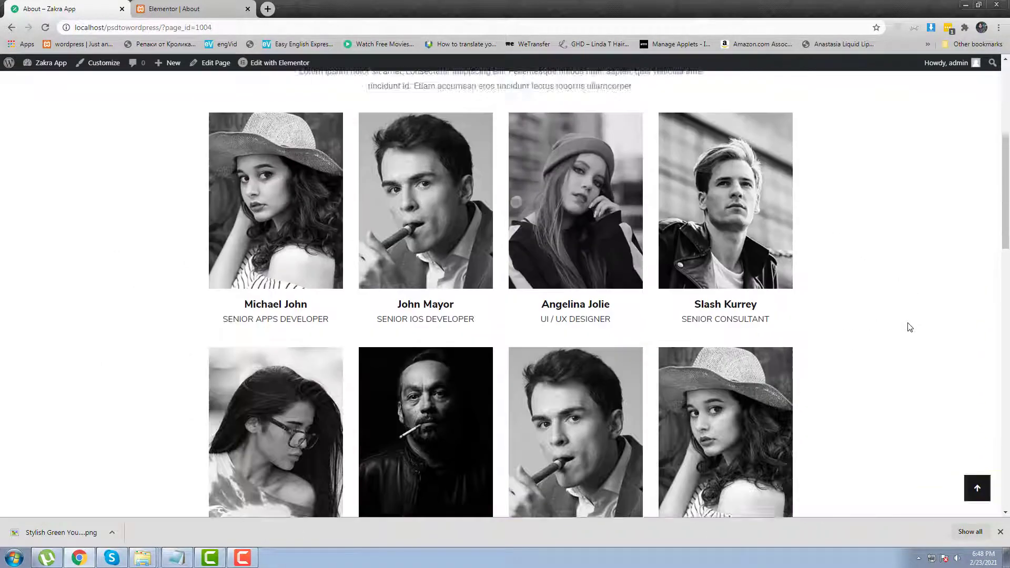
pyautogui.scroll(-2, 895, 273)
pyautogui.rightClick(889, 233)
pyautogui.click(907, 264)
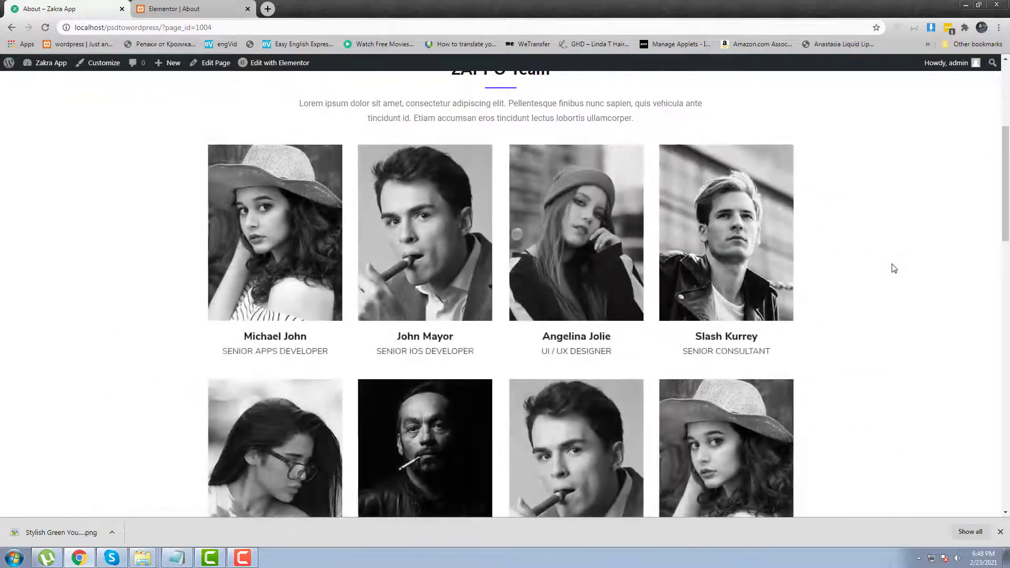
pyautogui.scroll(2, 894, 269)
# Switch to the Elementor editor and give the ZAPPO Team heading a Zoom In Down entrance animation.
pyautogui.click(203, 4)
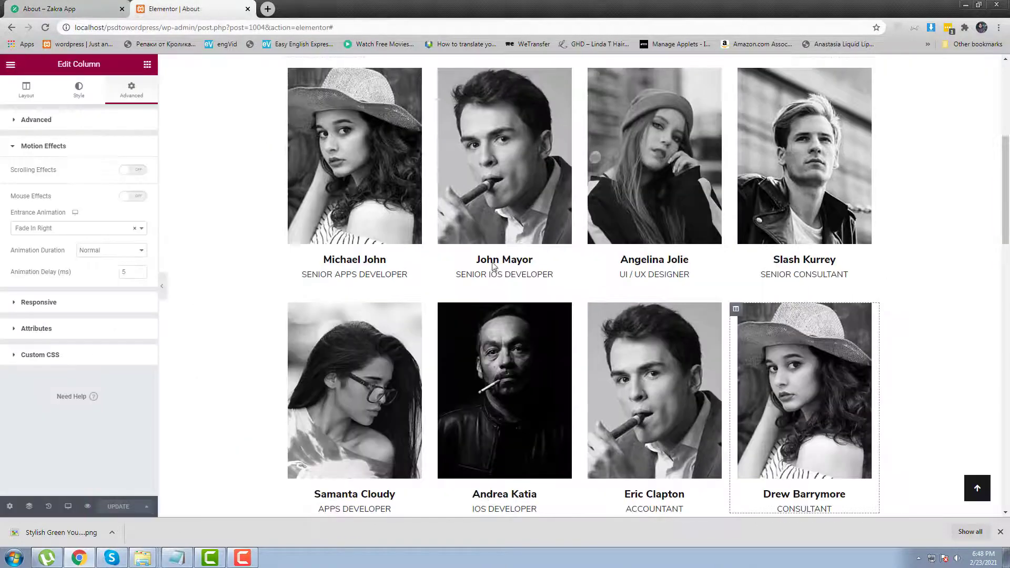
pyautogui.scroll(4, 491, 253)
pyautogui.click(552, 197)
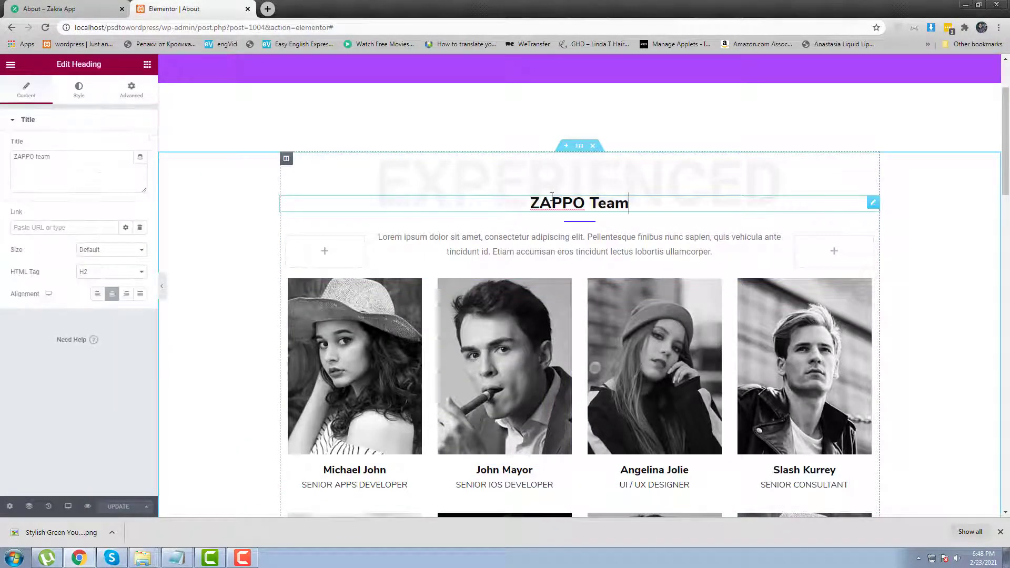
pyautogui.click(137, 97)
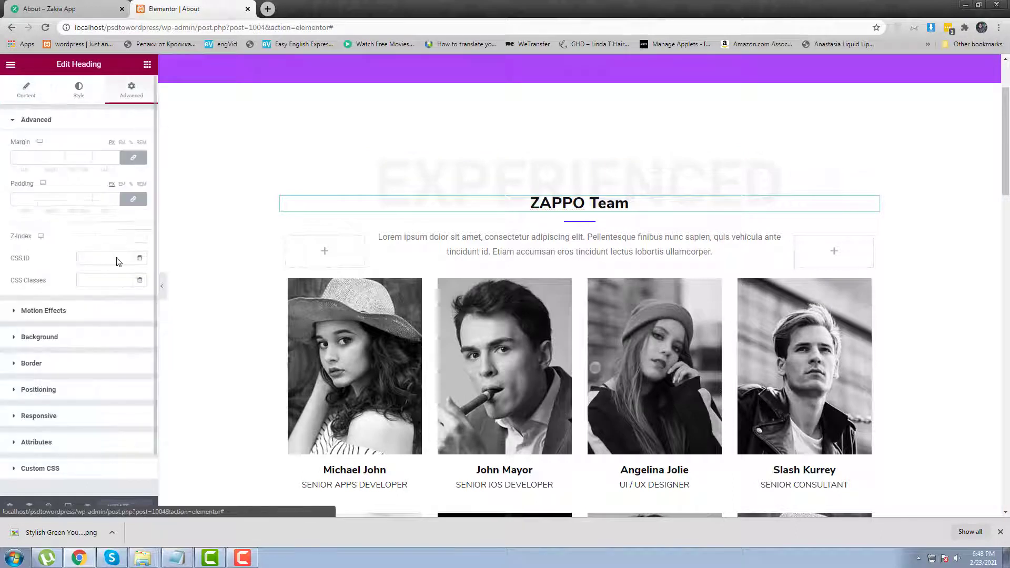
pyautogui.click(81, 311)
pyautogui.click(87, 268)
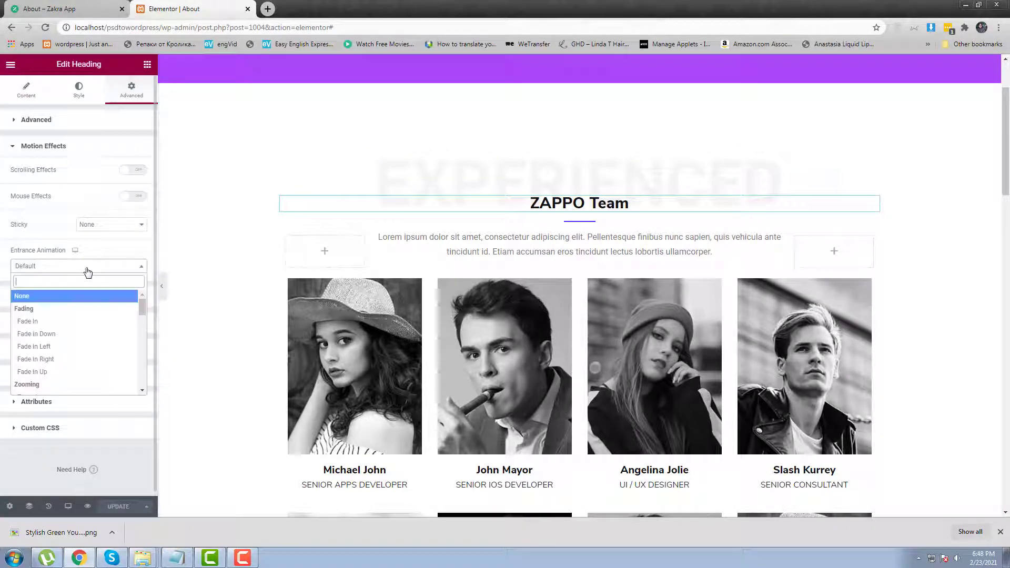
pyautogui.click(73, 322)
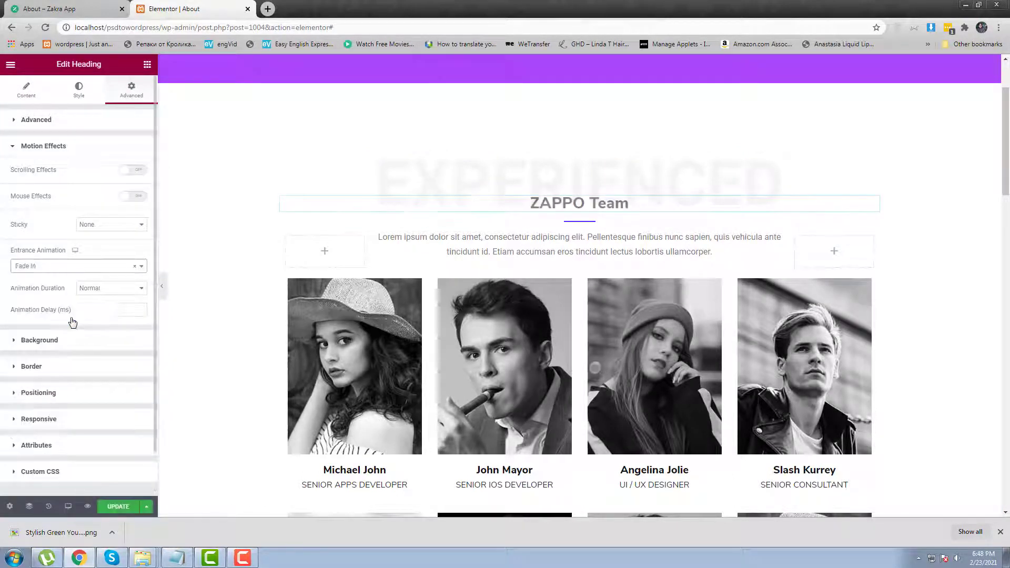
pyautogui.click(79, 266)
pyautogui.scroll(-3, 79, 352)
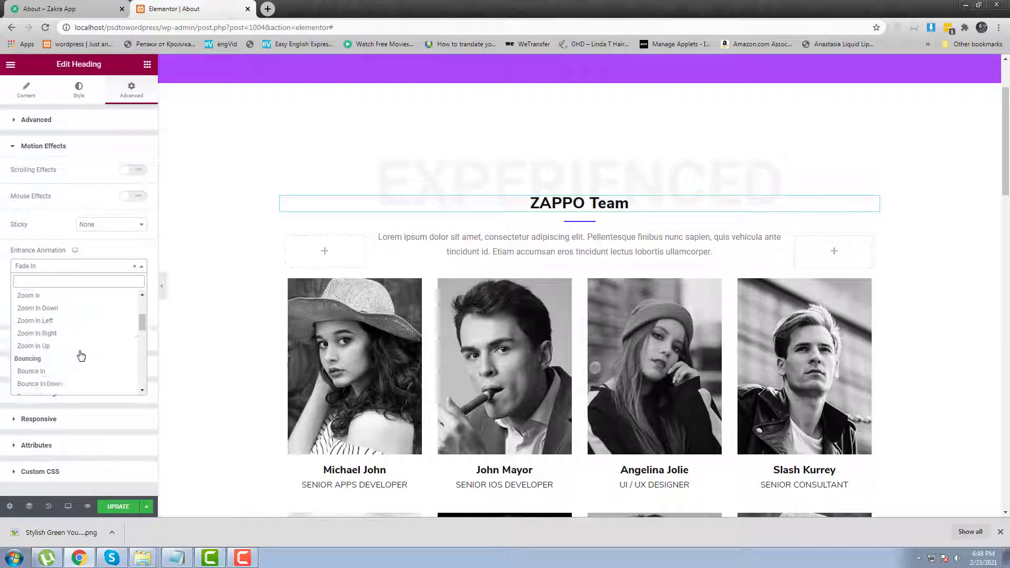
pyautogui.click(71, 305)
# Apply a Bounce In entrance animation to the intro paragraph below the ZAPPO Team heading and update the page.
pyautogui.click(611, 263)
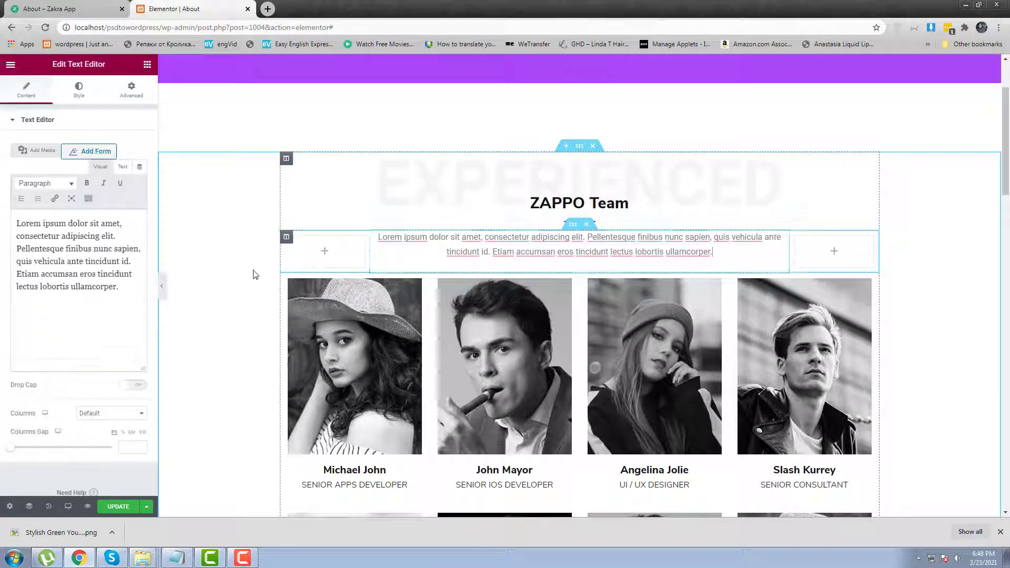
pyautogui.click(131, 89)
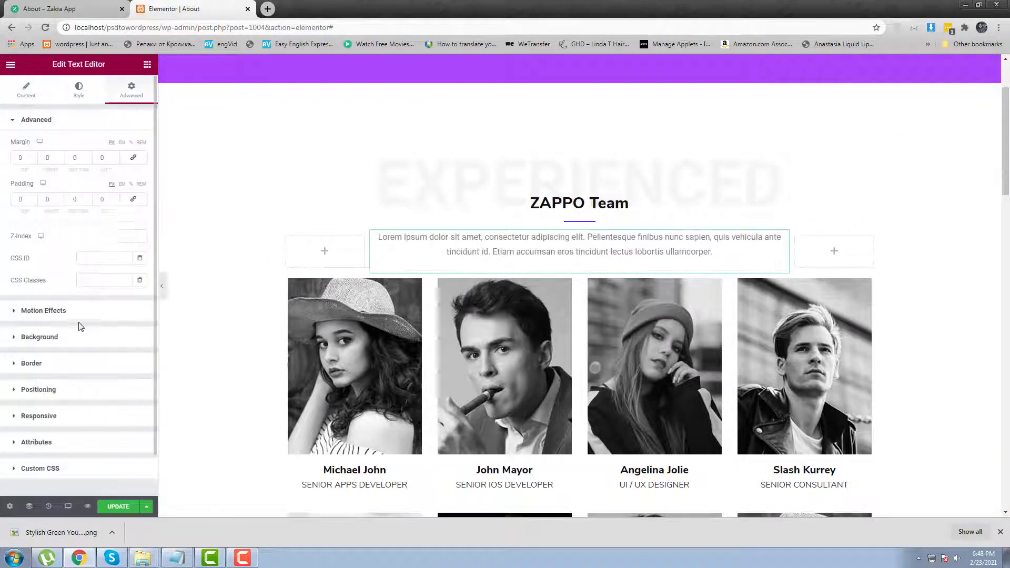
pyautogui.click(79, 314)
pyautogui.click(81, 267)
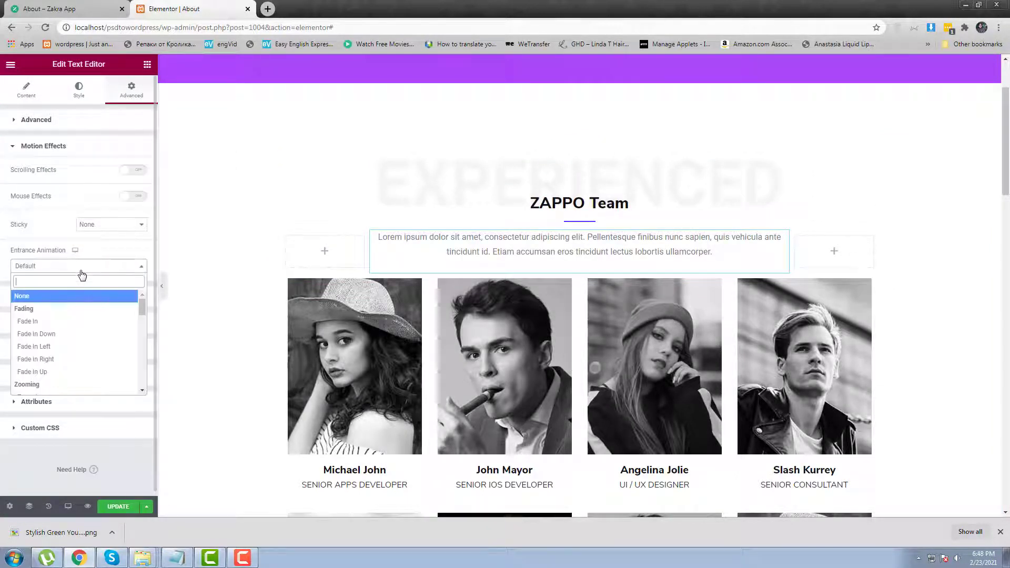
pyautogui.scroll(-2, 90, 361)
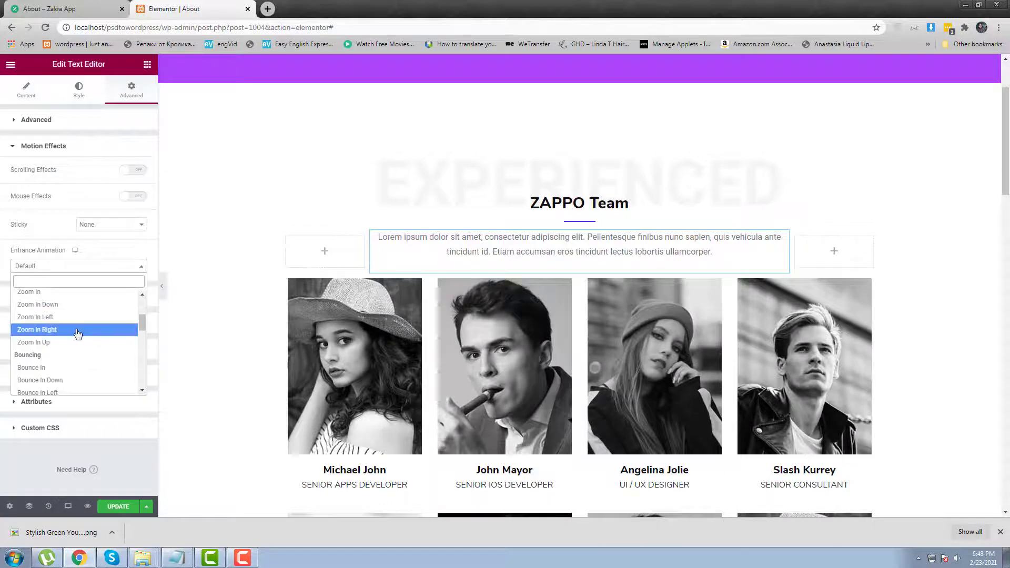
pyautogui.click(79, 367)
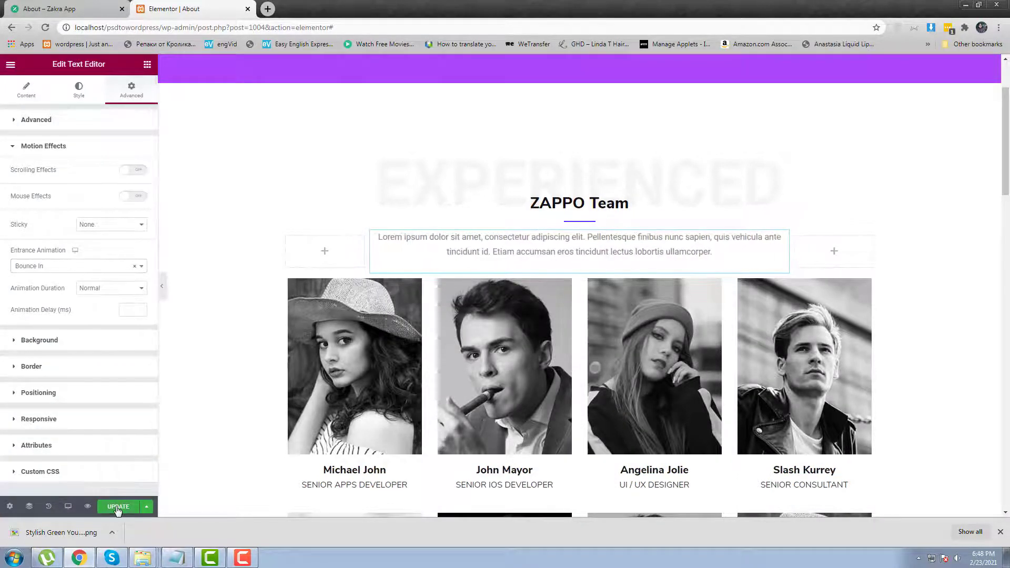
# Switch to the live About page and reload it to preview the heading and intro paragraph animations.
pyautogui.click(68, 14)
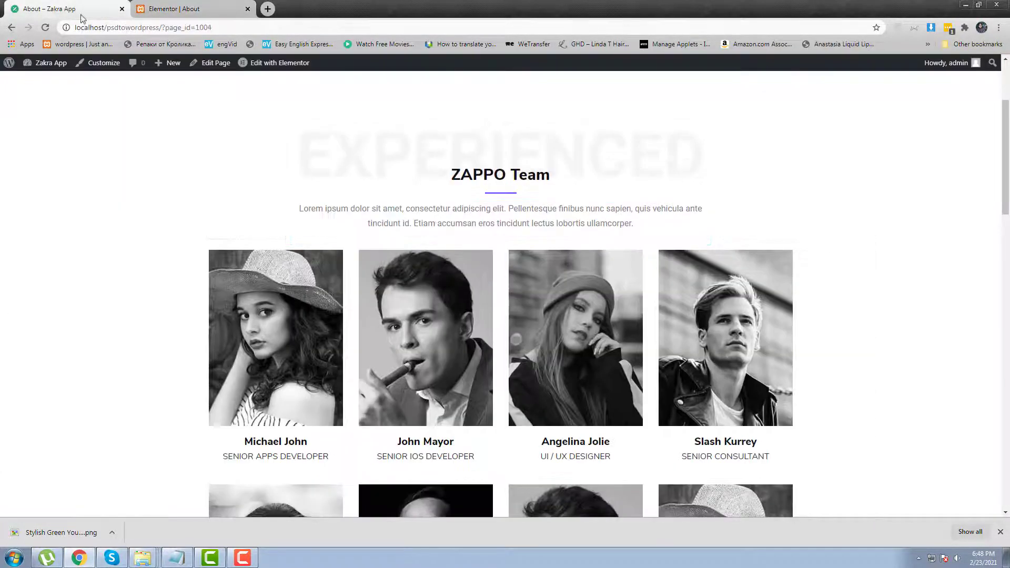
pyautogui.click(250, 28)
pyautogui.press('Return')
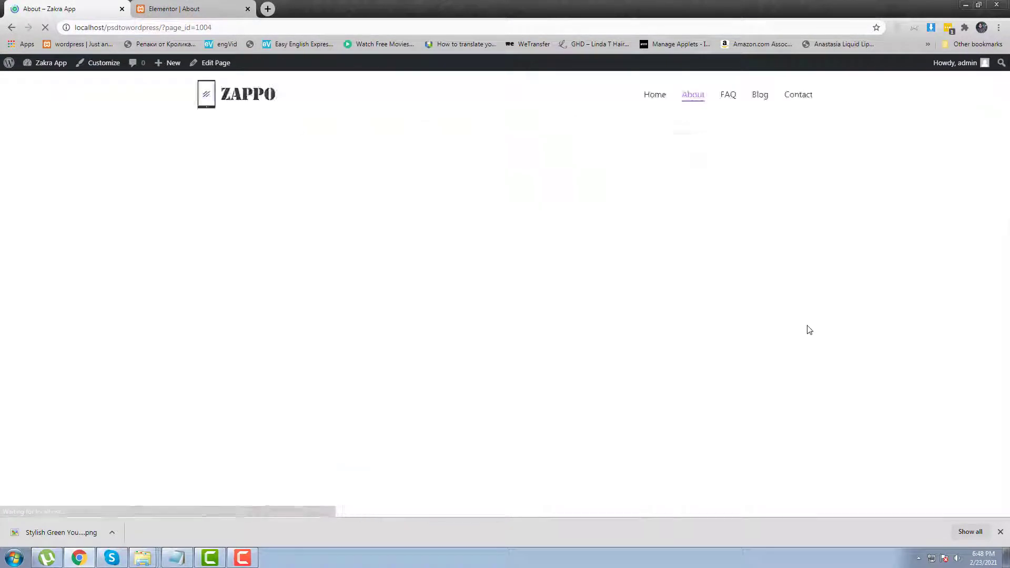
pyautogui.scroll(-4, 927, 372)
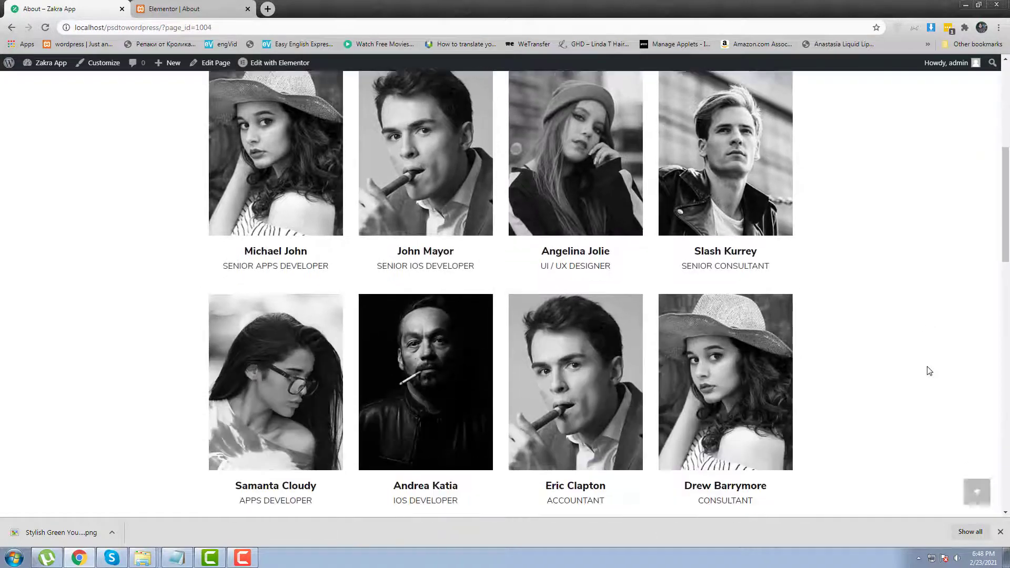
pyautogui.scroll(6, 926, 372)
# Reload the live About page two more times to check how the heading, paragraph and team rows animate in.
pyautogui.click(241, 30)
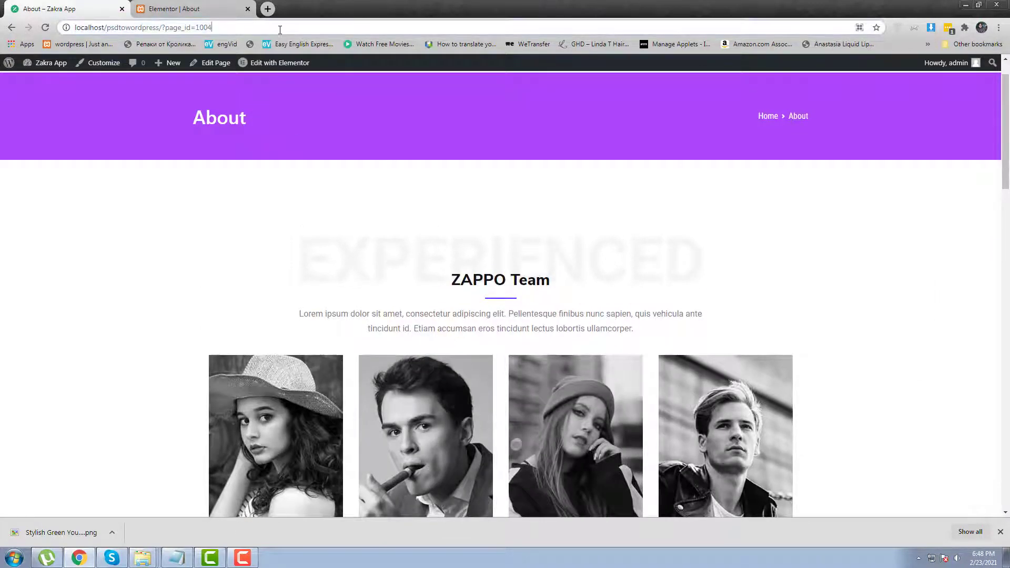
pyautogui.press('Return')
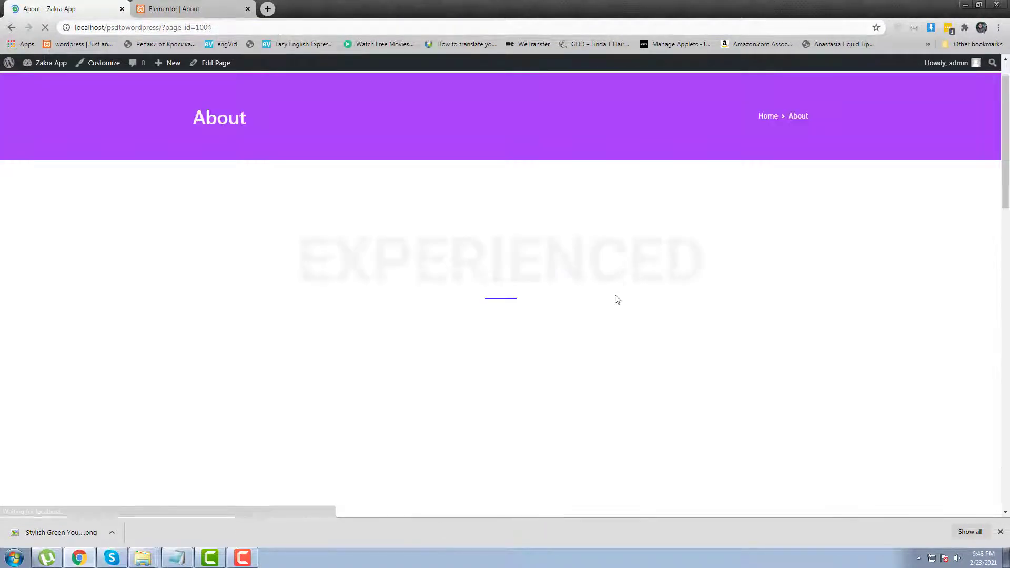
pyautogui.scroll(-4, 647, 320)
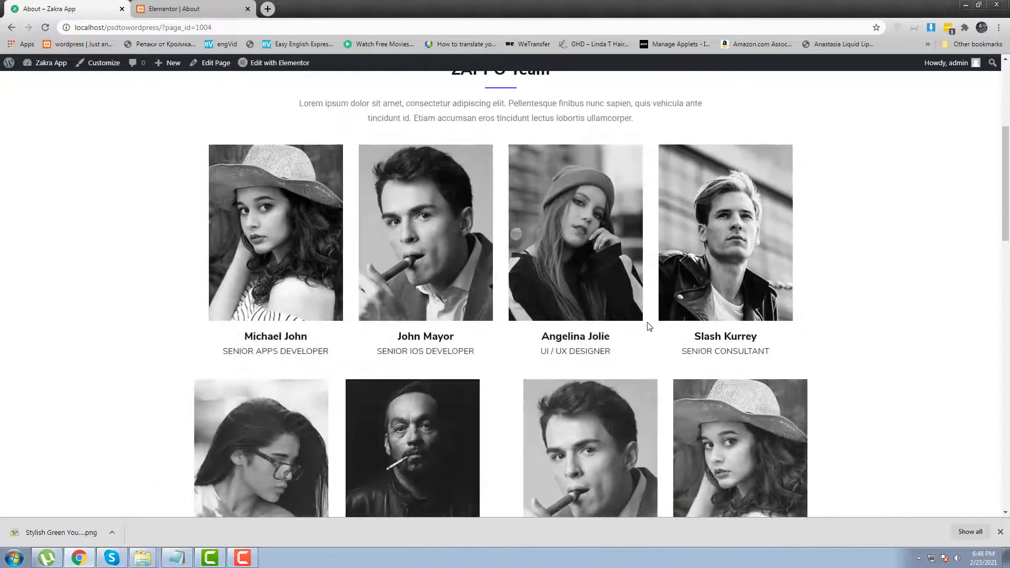
pyautogui.scroll(-2, 649, 326)
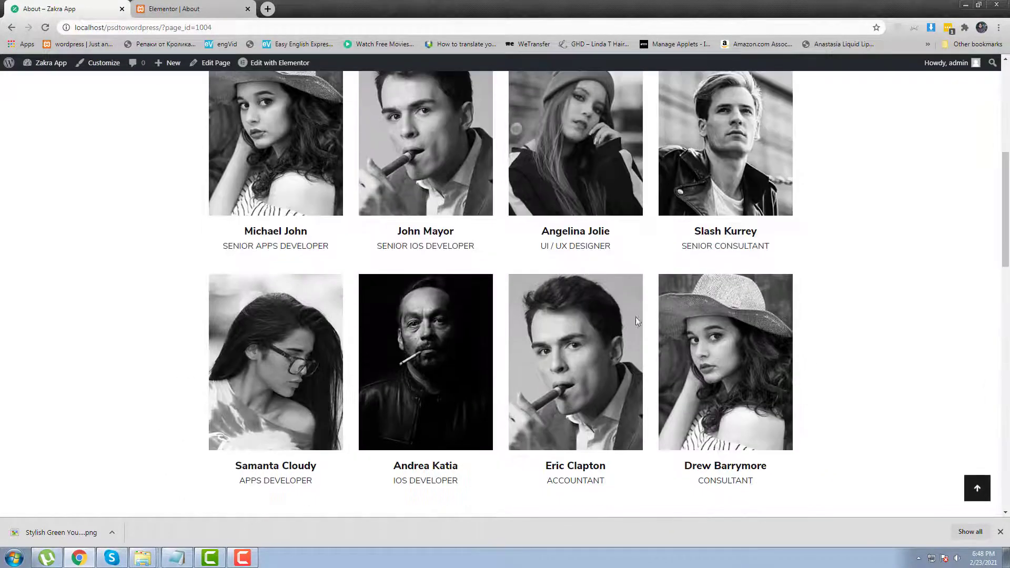
pyautogui.click(224, 28)
pyautogui.press('Return')
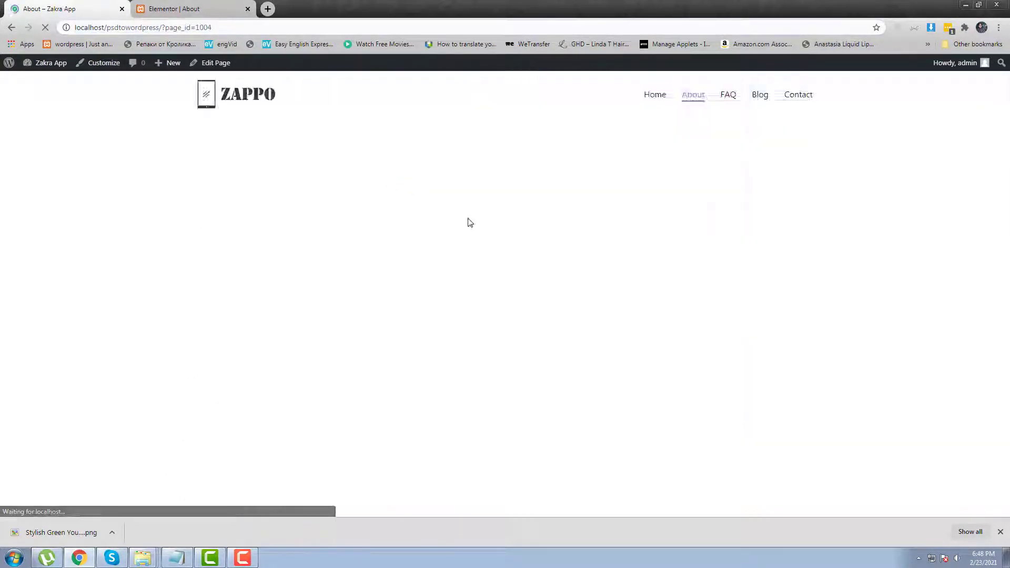
pyautogui.scroll(4, 567, 335)
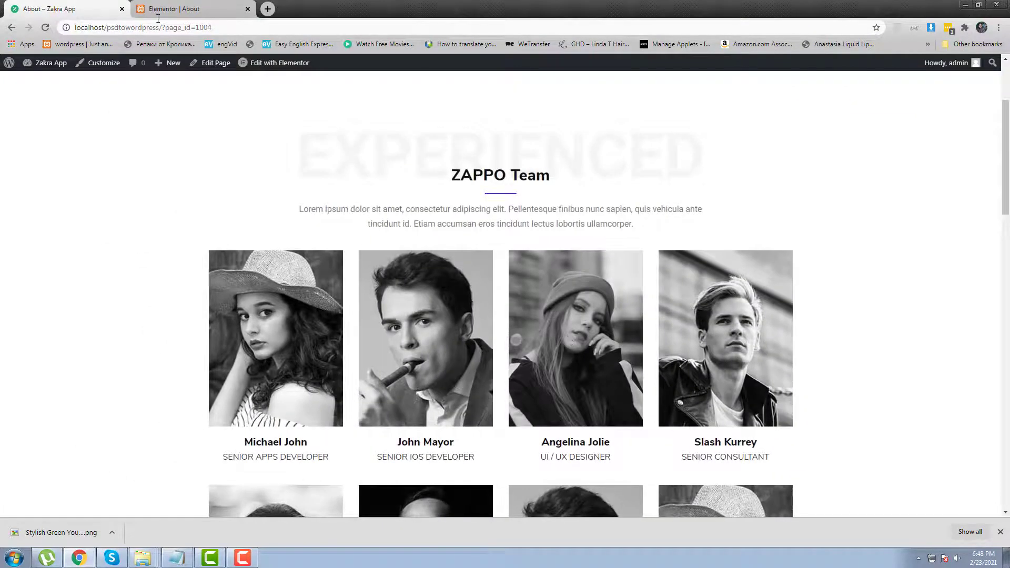
# Return to the Elementor editor, set the first column of the first team row to a 10 ms animation delay and update the page.
pyautogui.hotkey('ctrl', 'Tab')
pyautogui.scroll(-4, 409, 387)
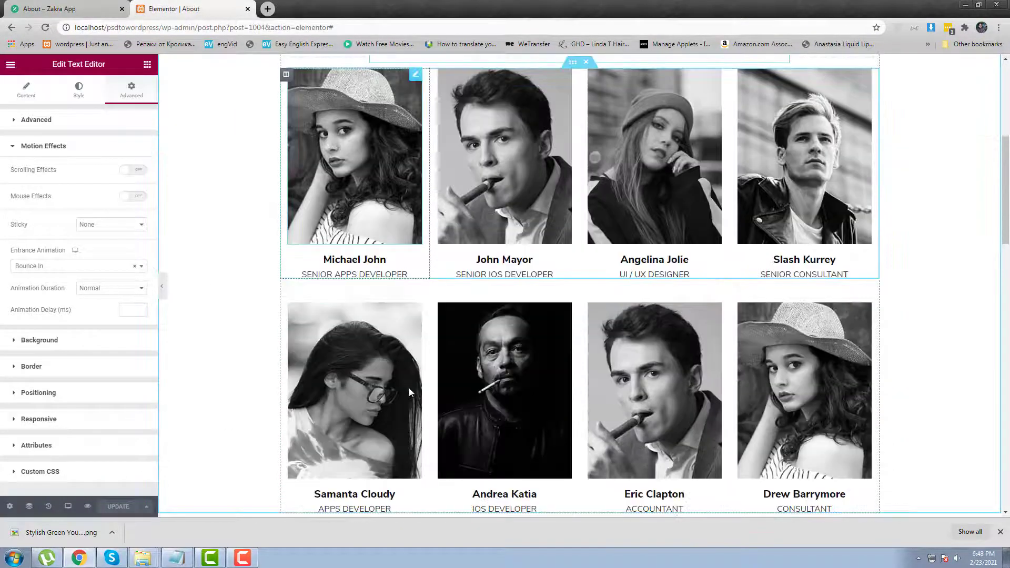
pyautogui.click(353, 188)
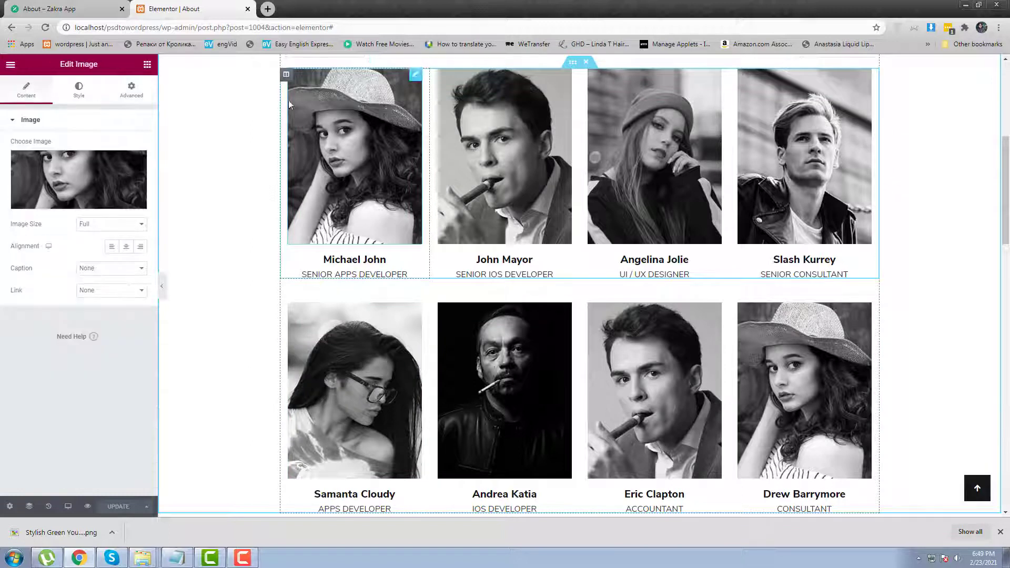
pyautogui.click(286, 74)
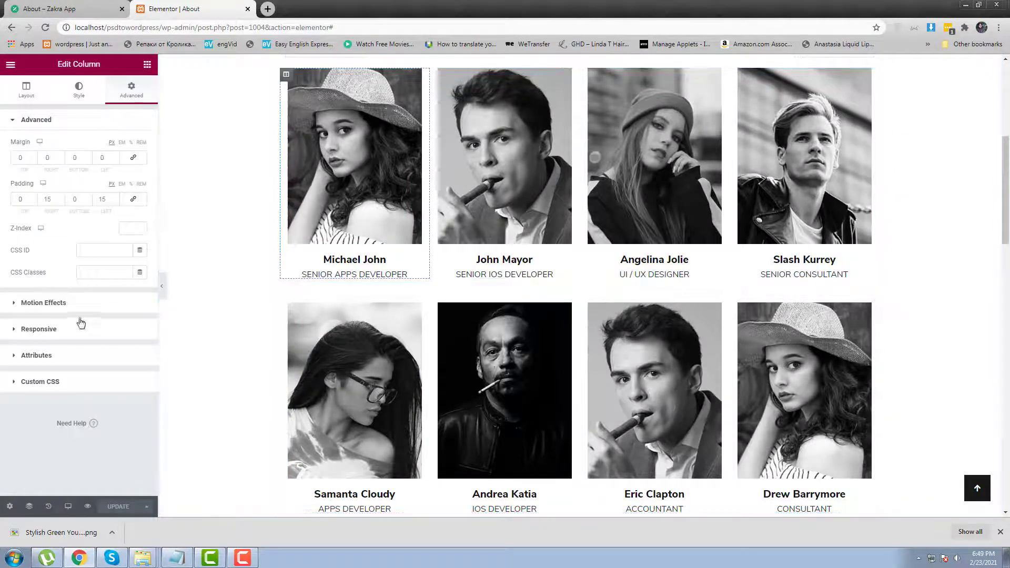
pyautogui.click(88, 304)
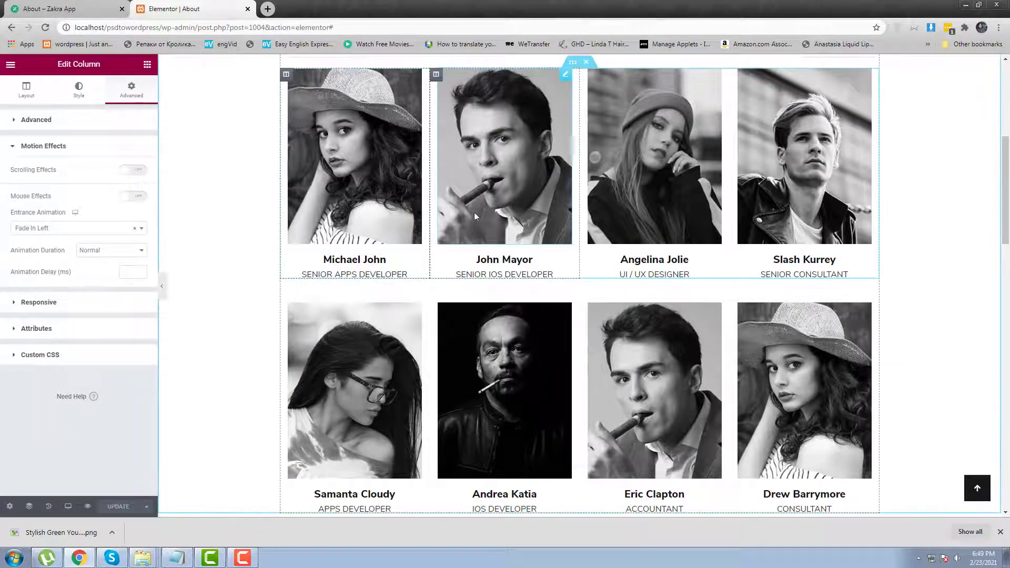
pyautogui.click(130, 272)
pyautogui.write('10')
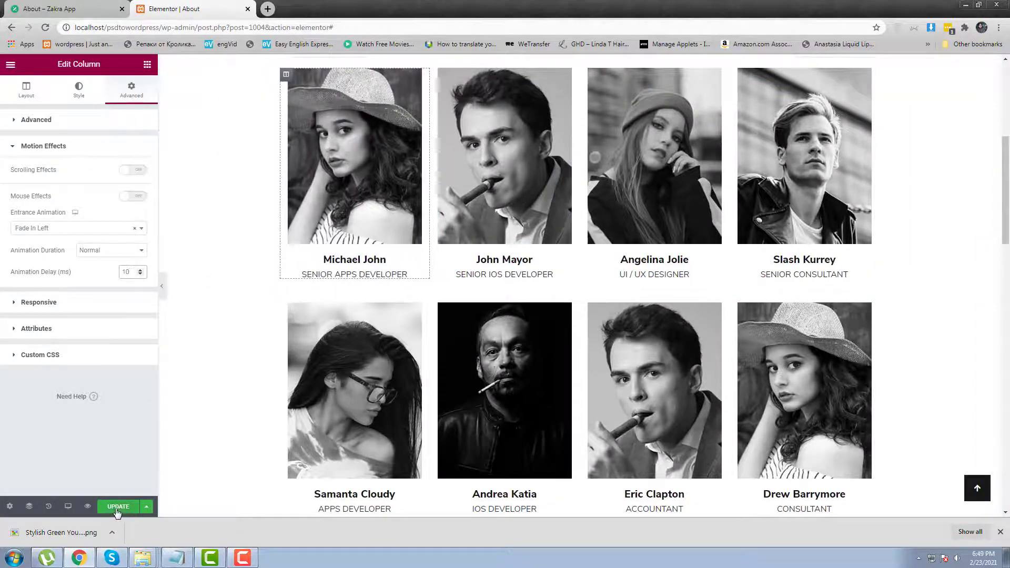
# Switch to the live About page and reload it to check the first team column's delayed entrance along with both rows.
pyautogui.click(79, 9)
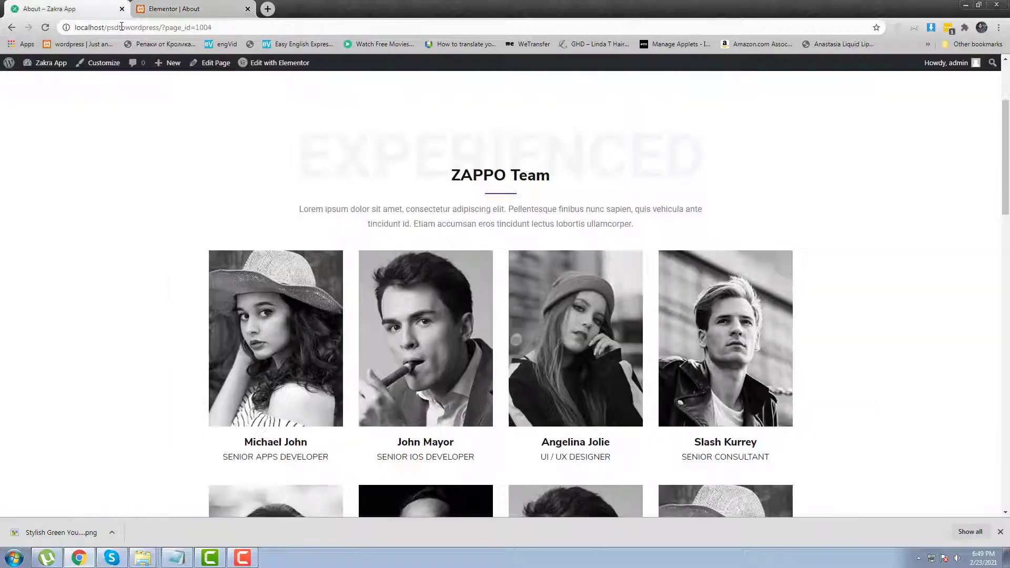
pyautogui.click(237, 26)
pyautogui.press('Return')
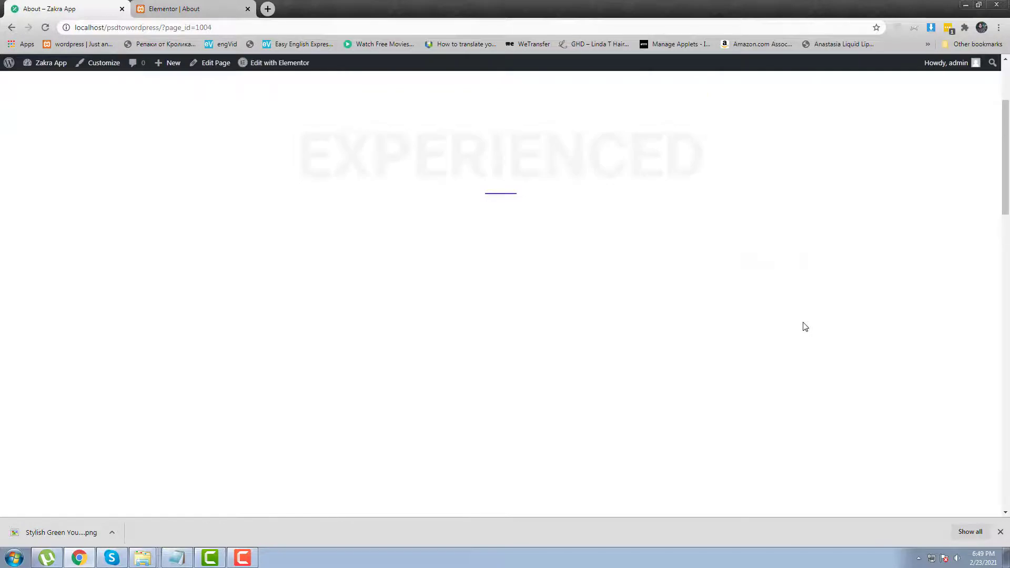
pyautogui.scroll(-4, 804, 327)
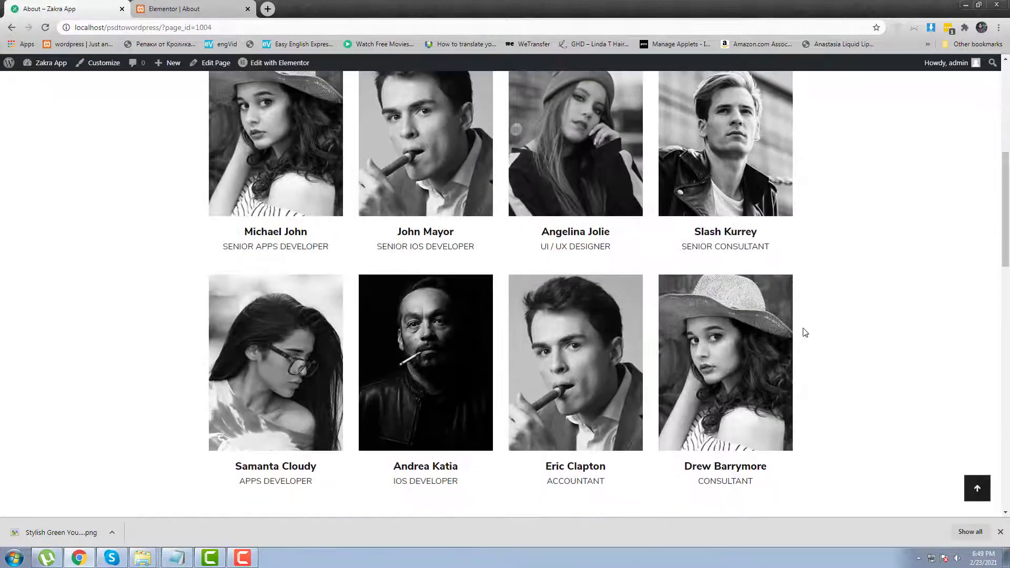
pyautogui.scroll(4, 804, 328)
pyautogui.scroll(-2, 805, 333)
pyautogui.scroll(-2, 805, 332)
pyautogui.scroll(2, 805, 333)
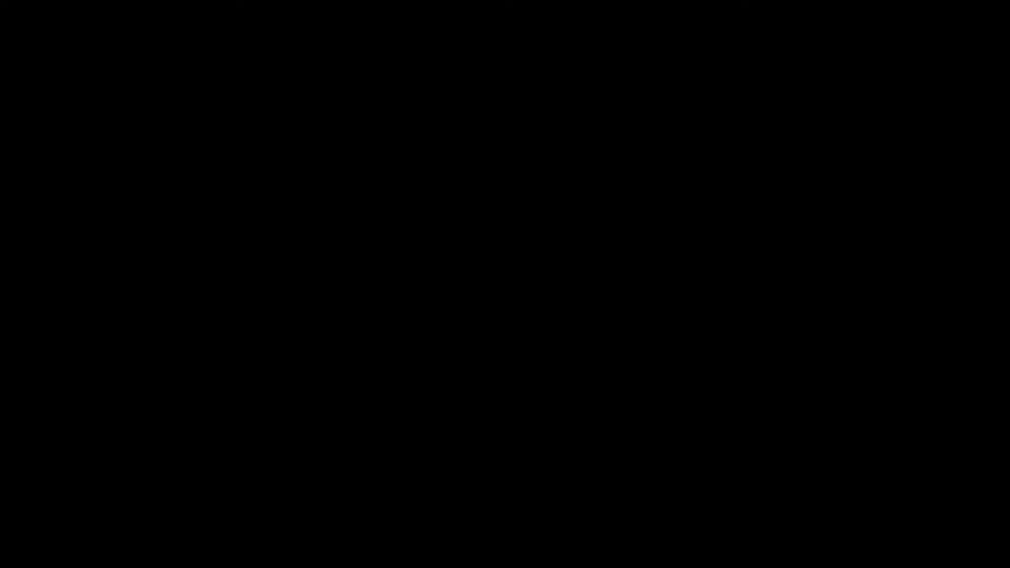